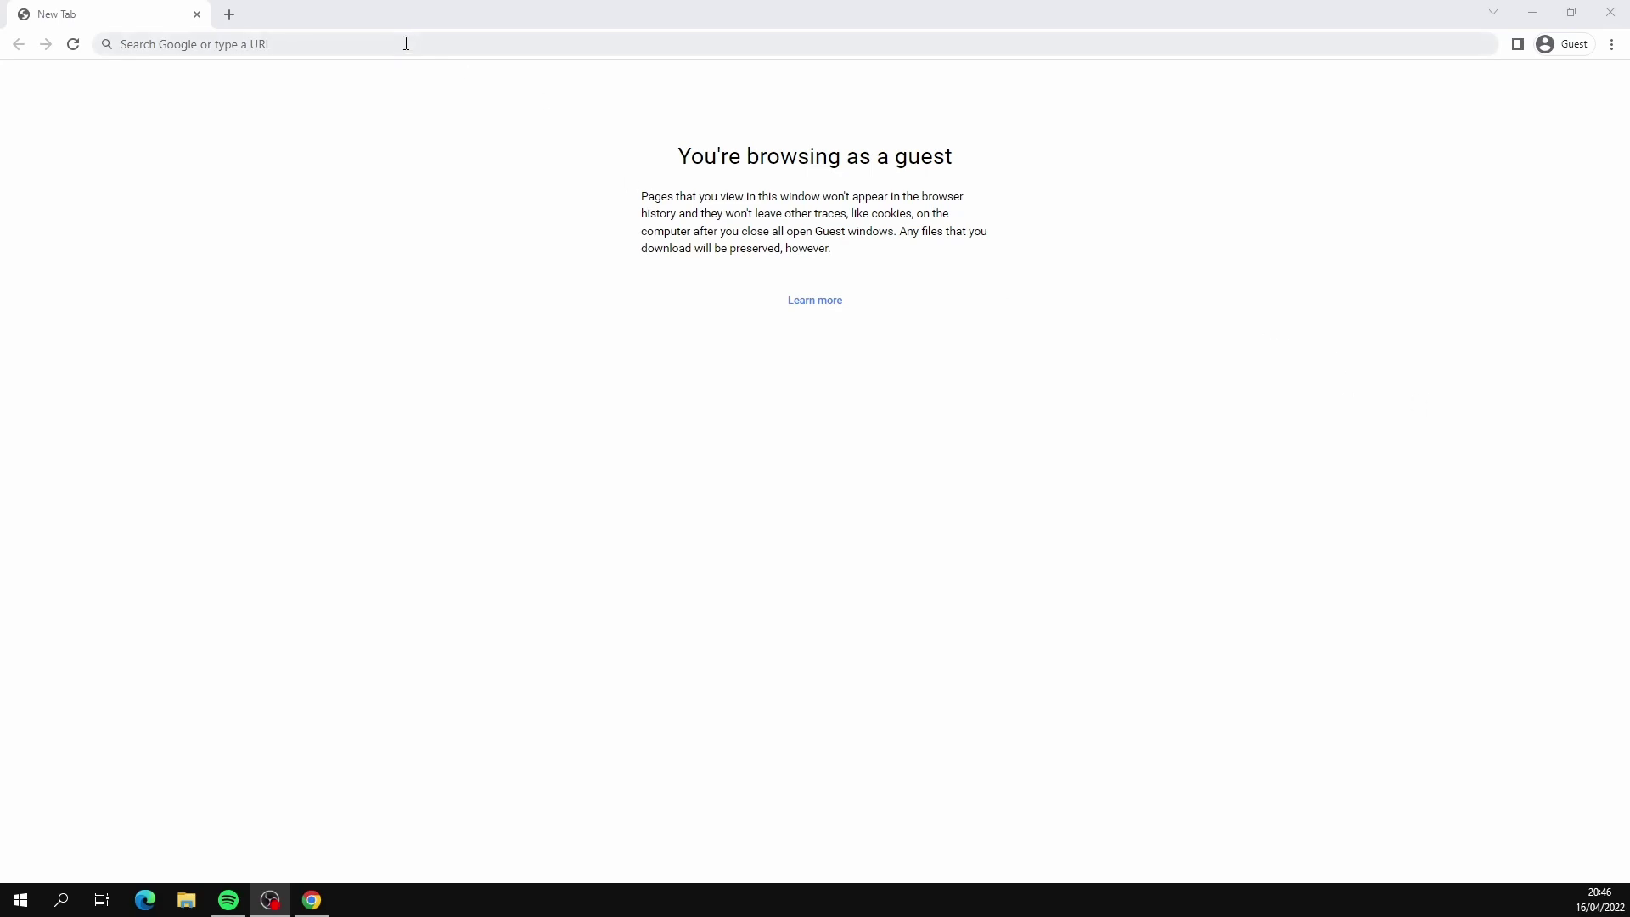
# Open ledger.com/start, accept all cookies and download the Windows version of Ledger Live.
pyautogui.click(411, 42)
pyautogui.write('led')
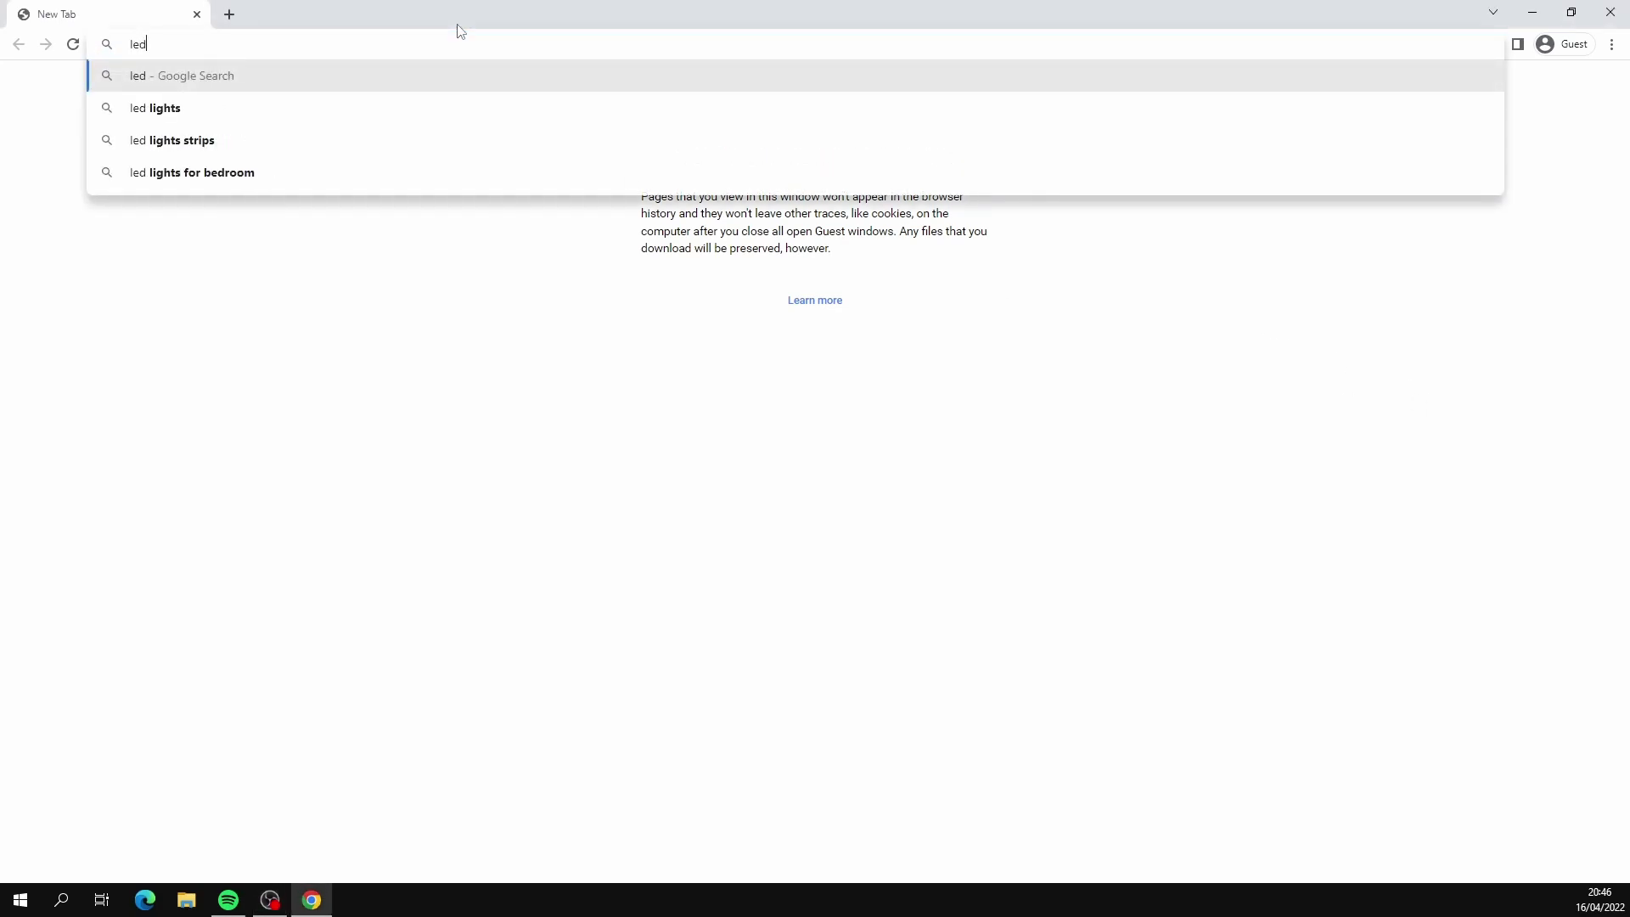
pyautogui.write('ger.com')
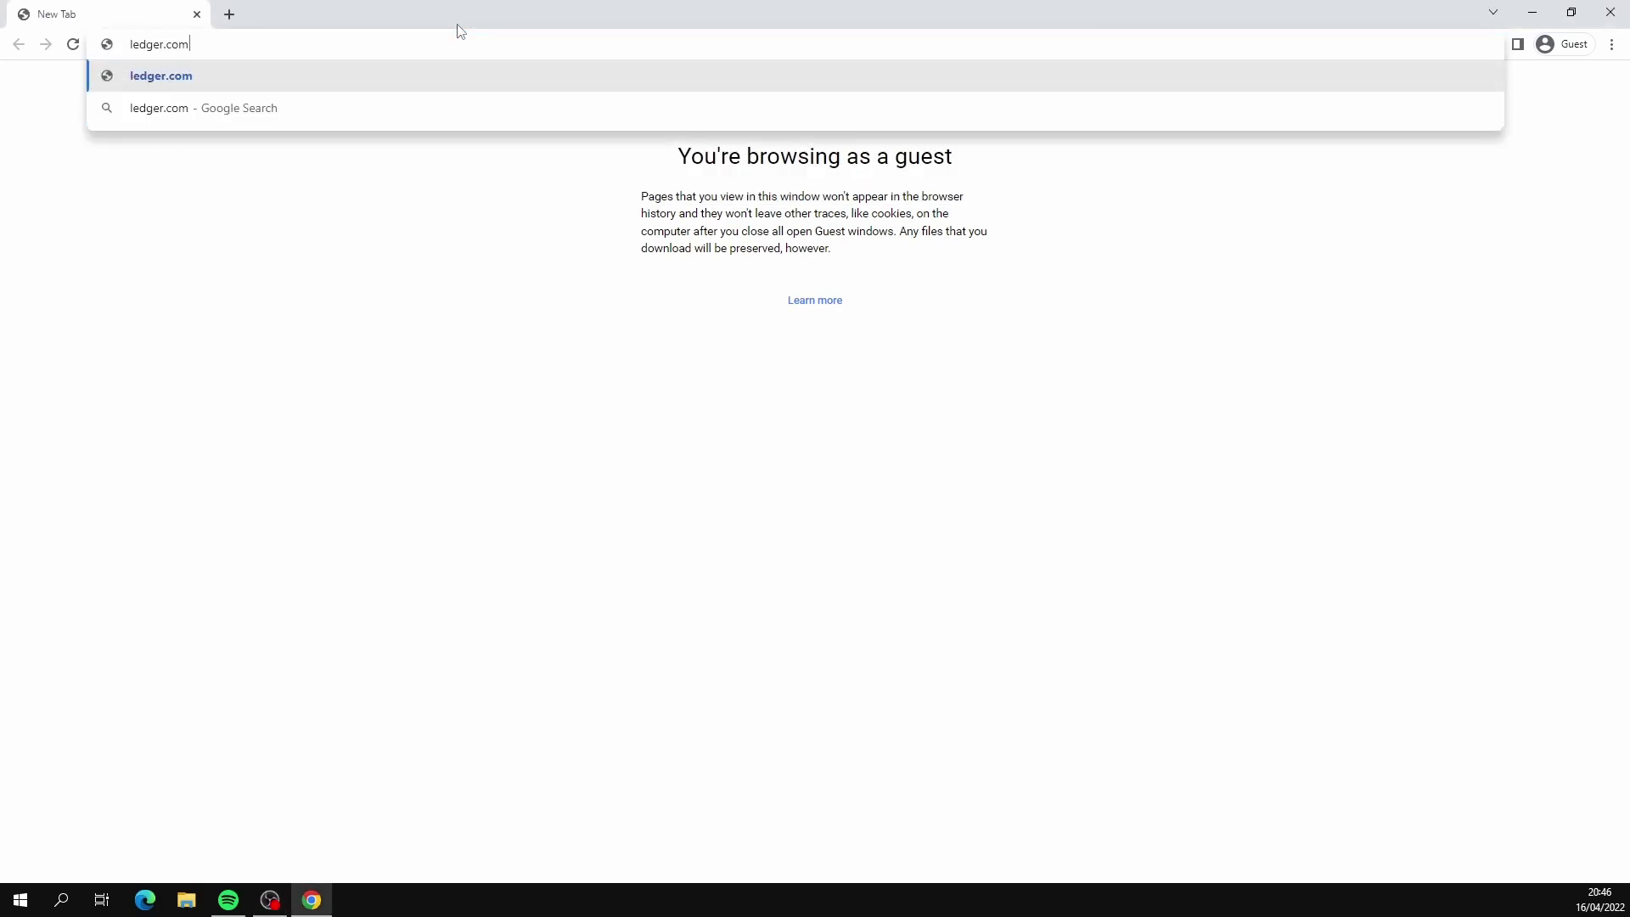
pyautogui.write('/start')
pyautogui.press('Return')
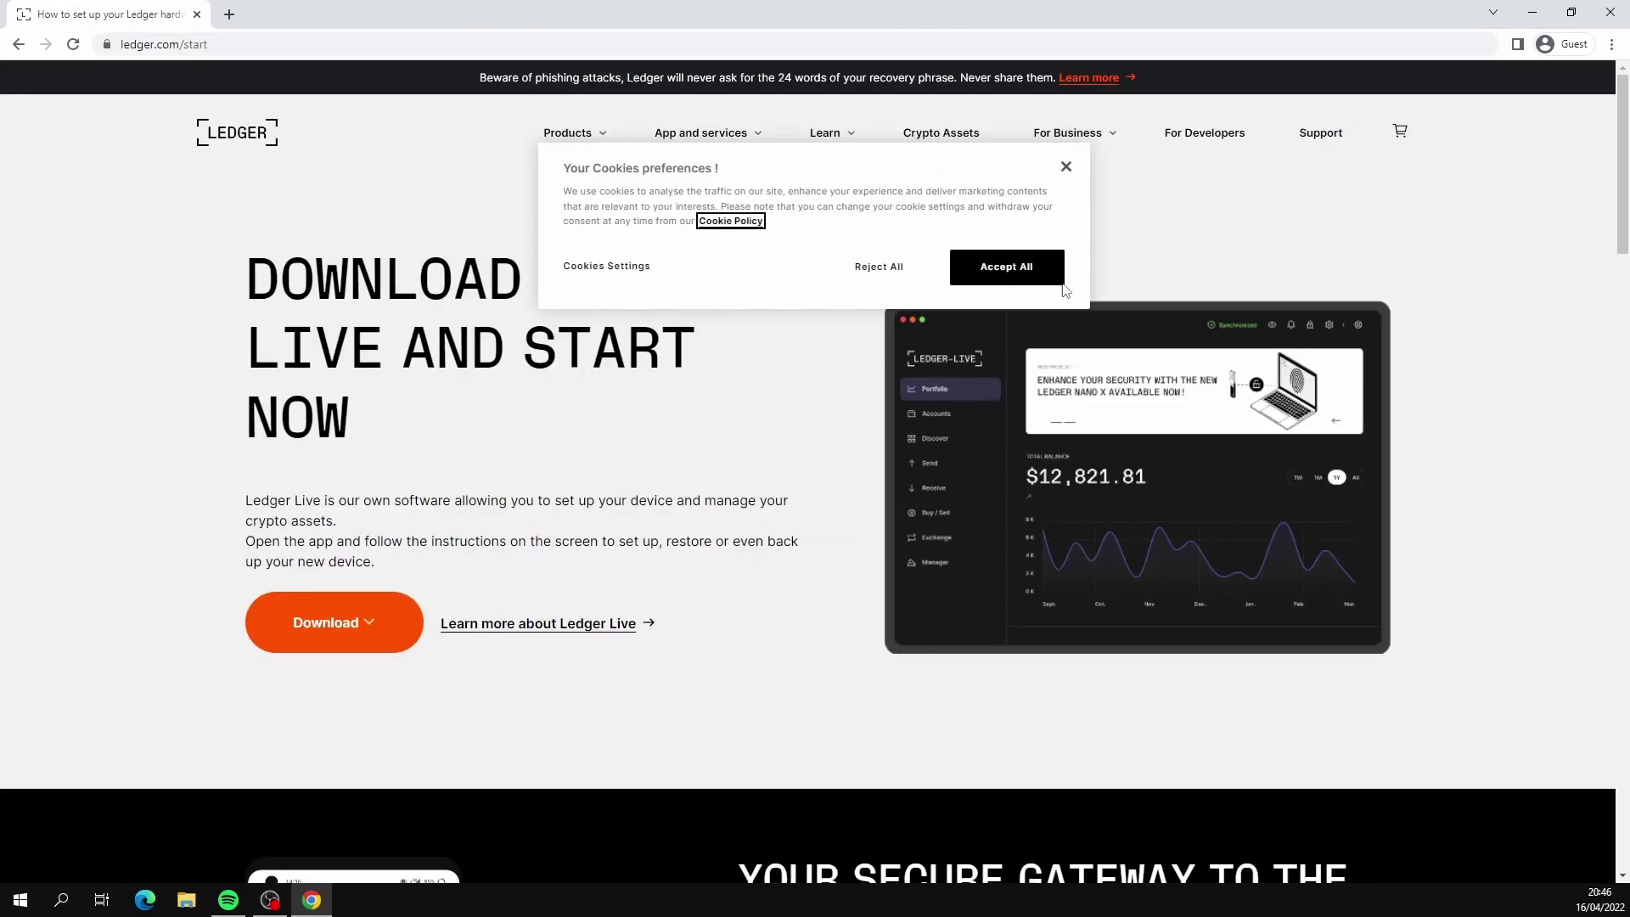
pyautogui.click(1021, 270)
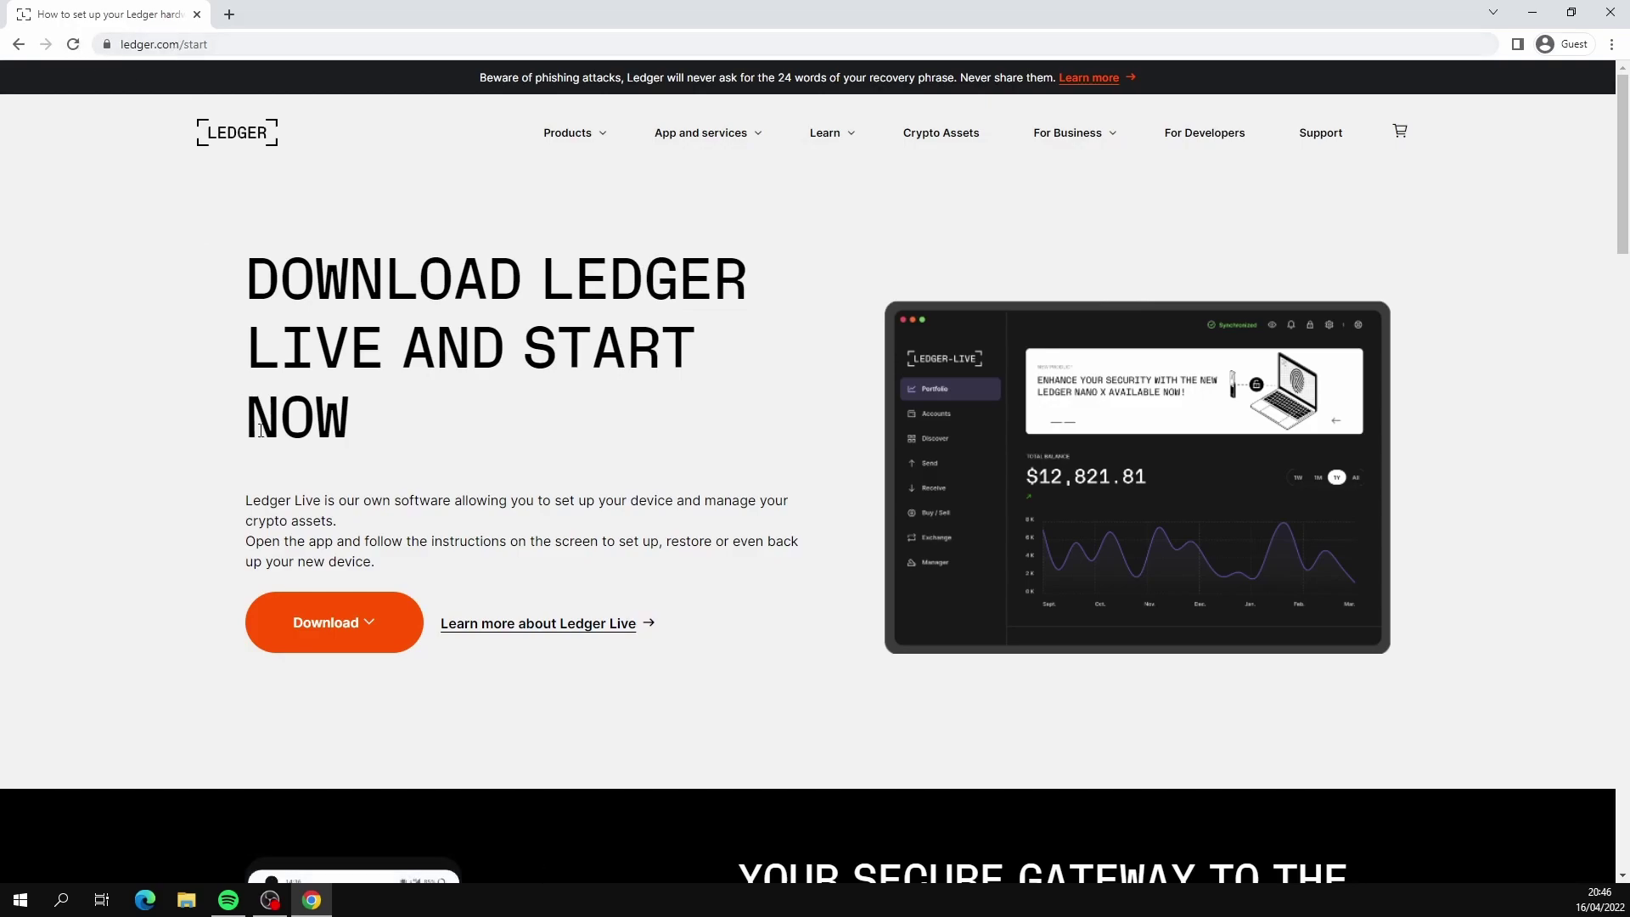
pyautogui.click(347, 639)
pyautogui.click(348, 690)
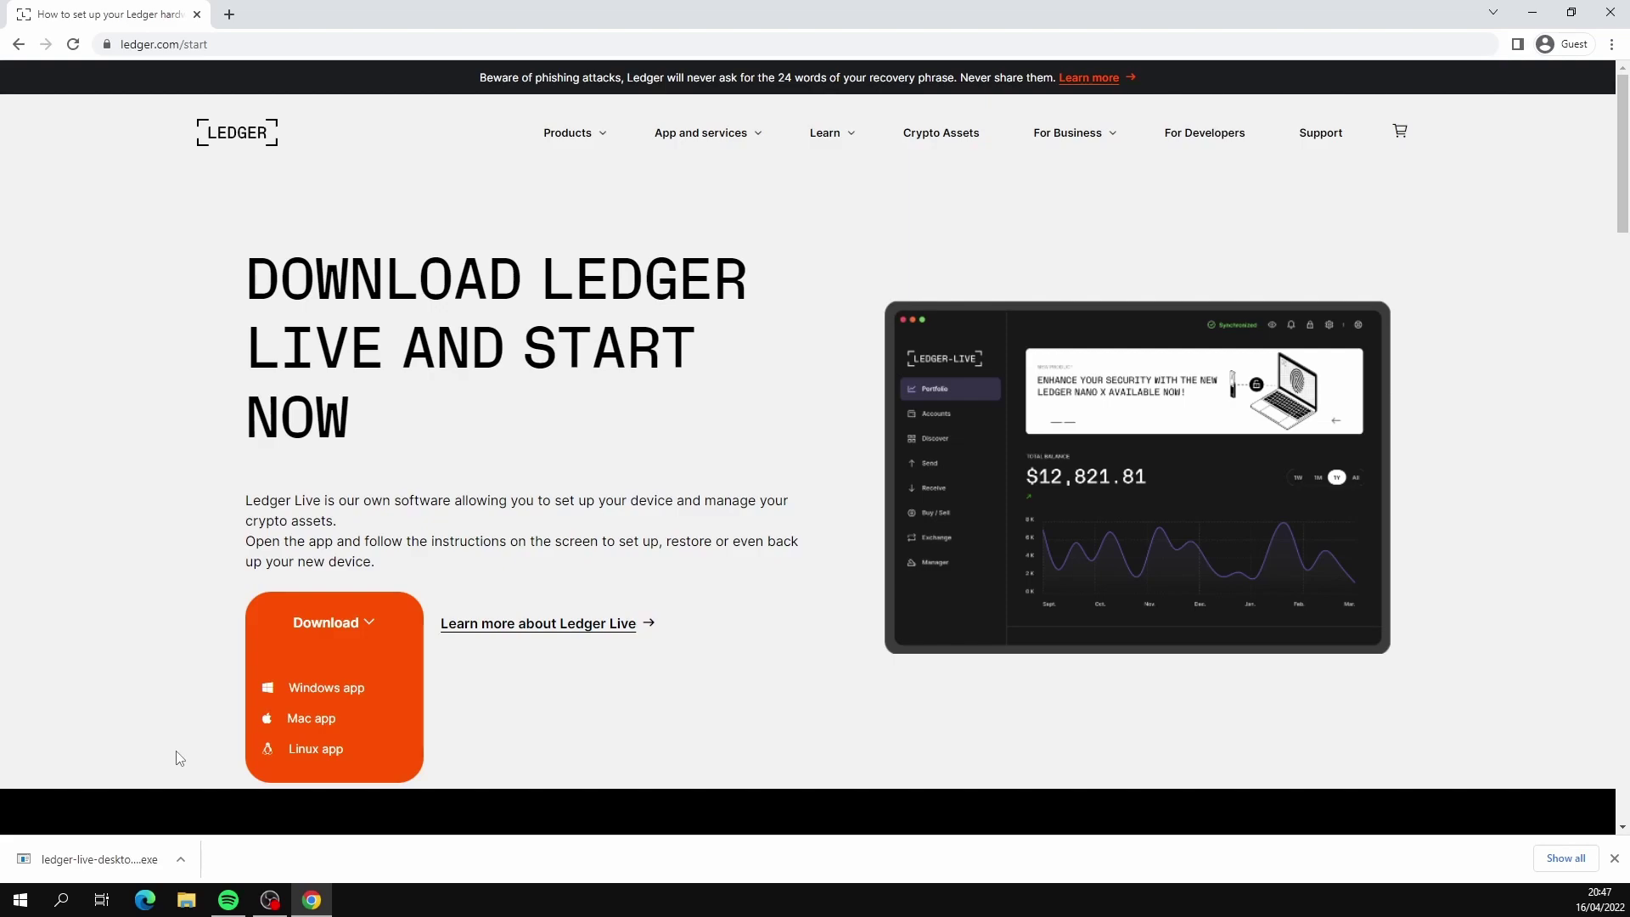
# Run the ledger-live-desktop-2.40.2 installer and install Ledger Live into the default Program Files folder.
pyautogui.click(104, 857)
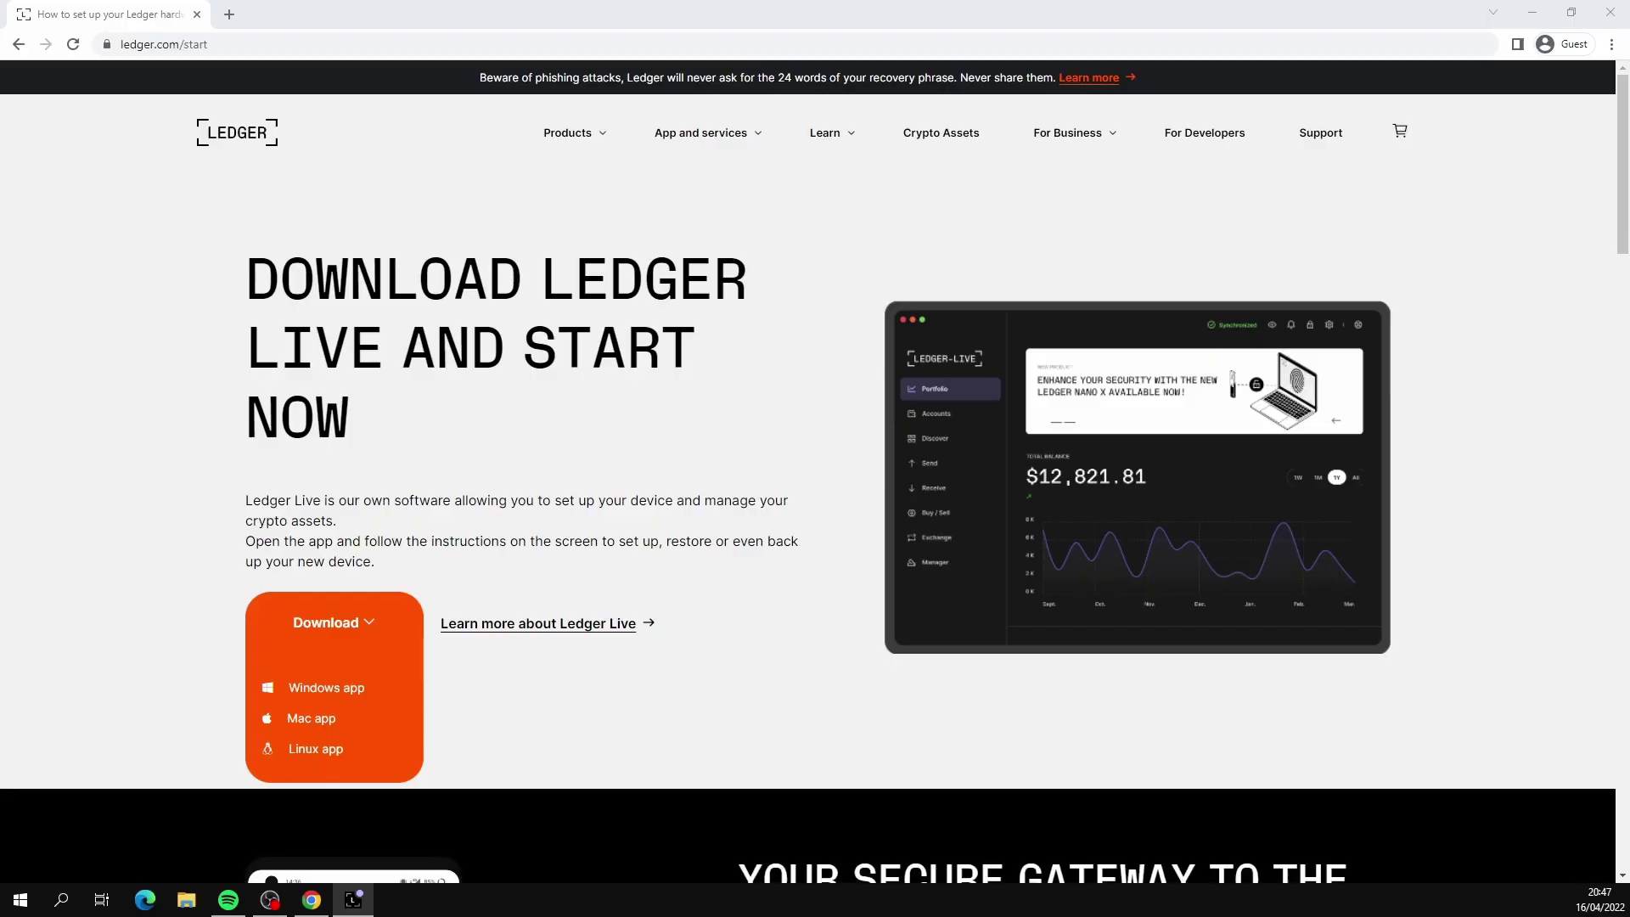
pyautogui.moveTo(1167, 264); pyautogui.dragTo(727, 280)
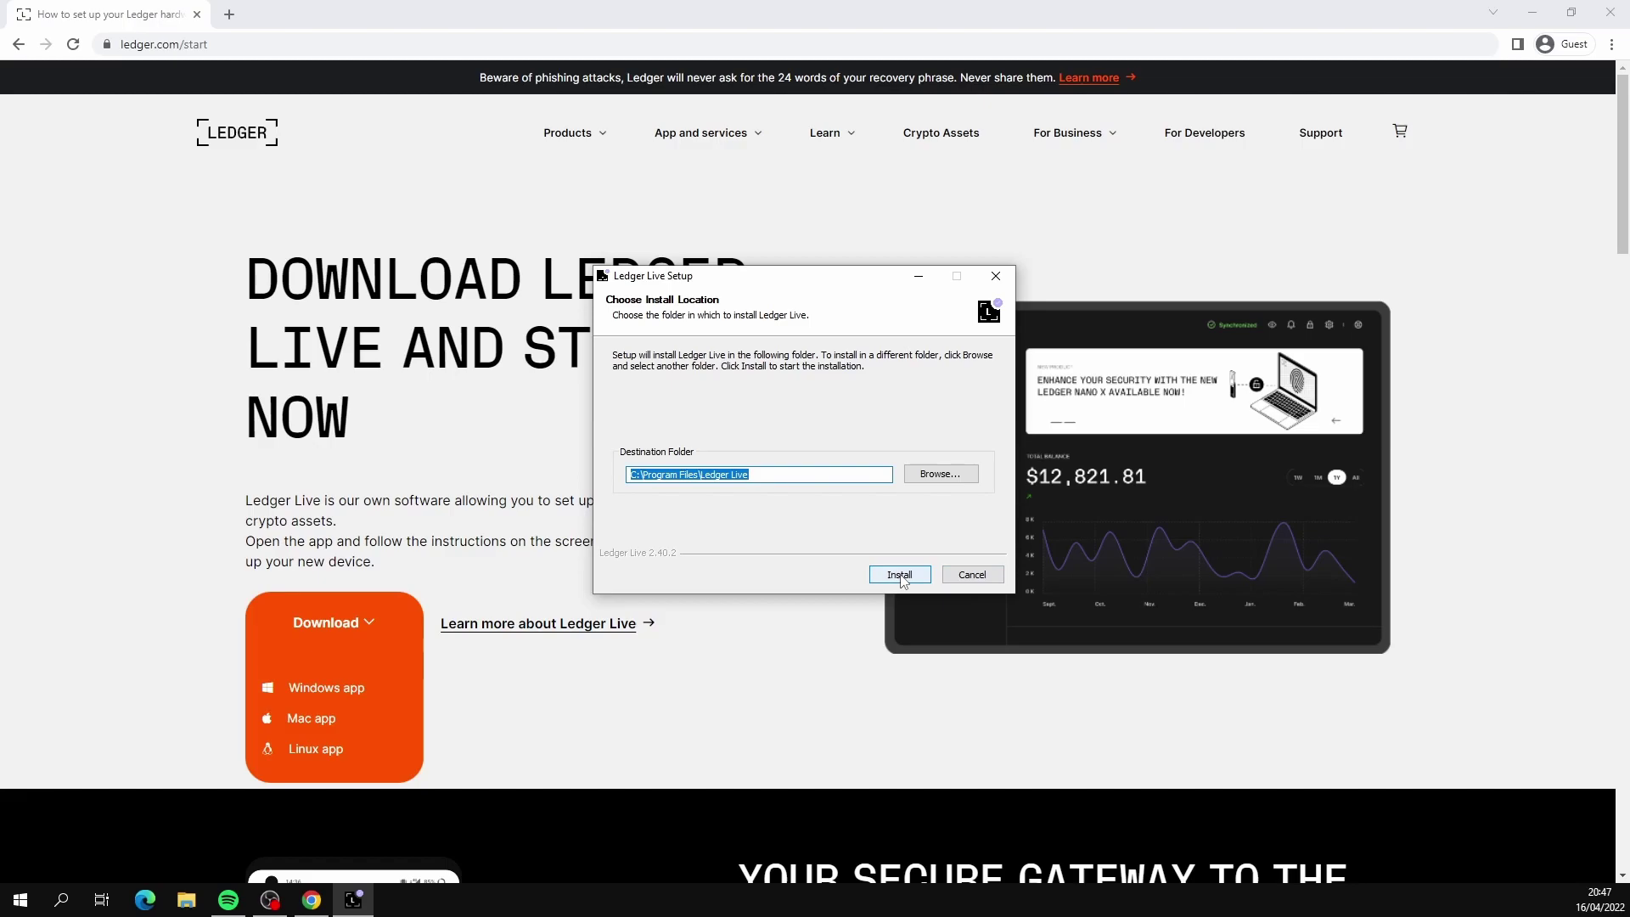
pyautogui.click(1532, 13)
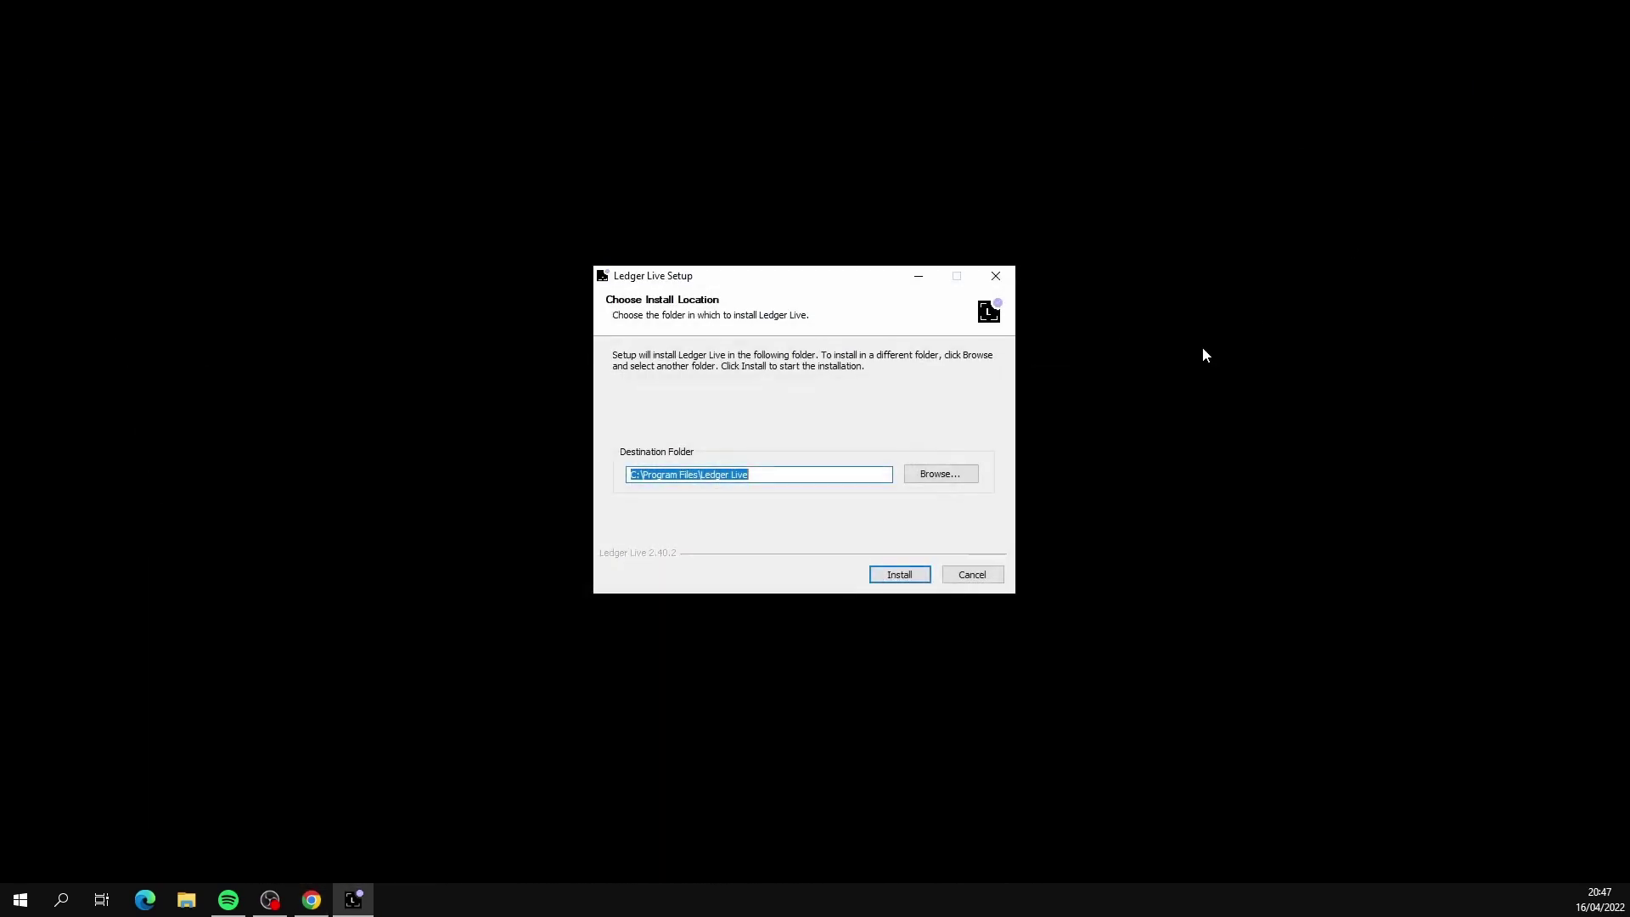
pyautogui.click(898, 574)
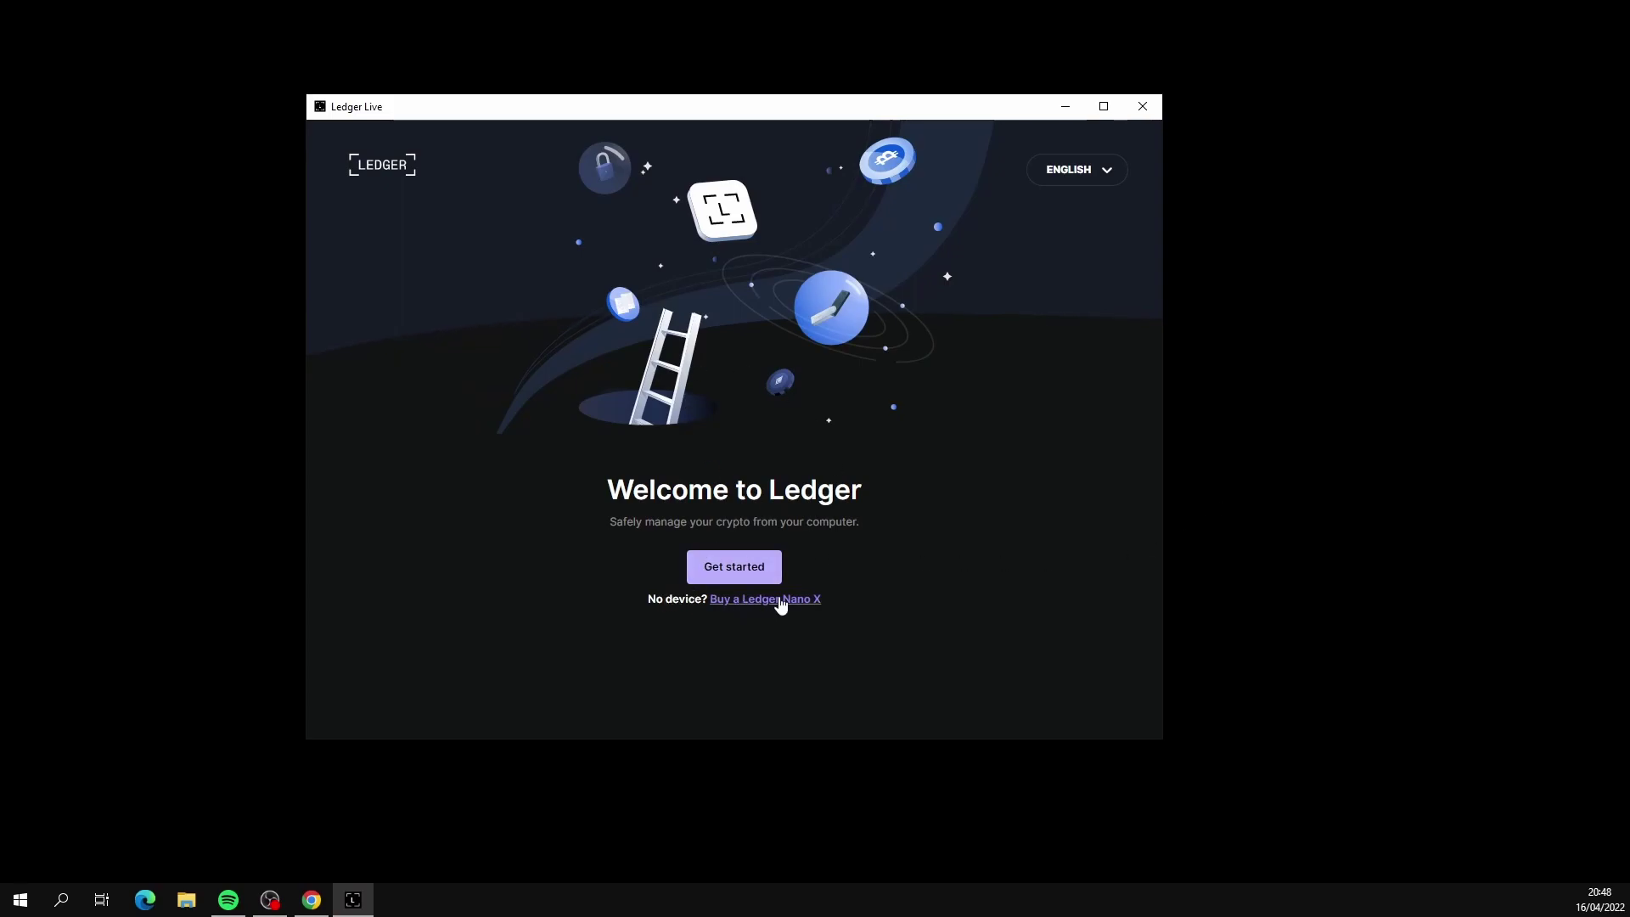
# Get started, accept the terms of service and privacy policy, and pick the Nano S Plus.
pyautogui.click(733, 571)
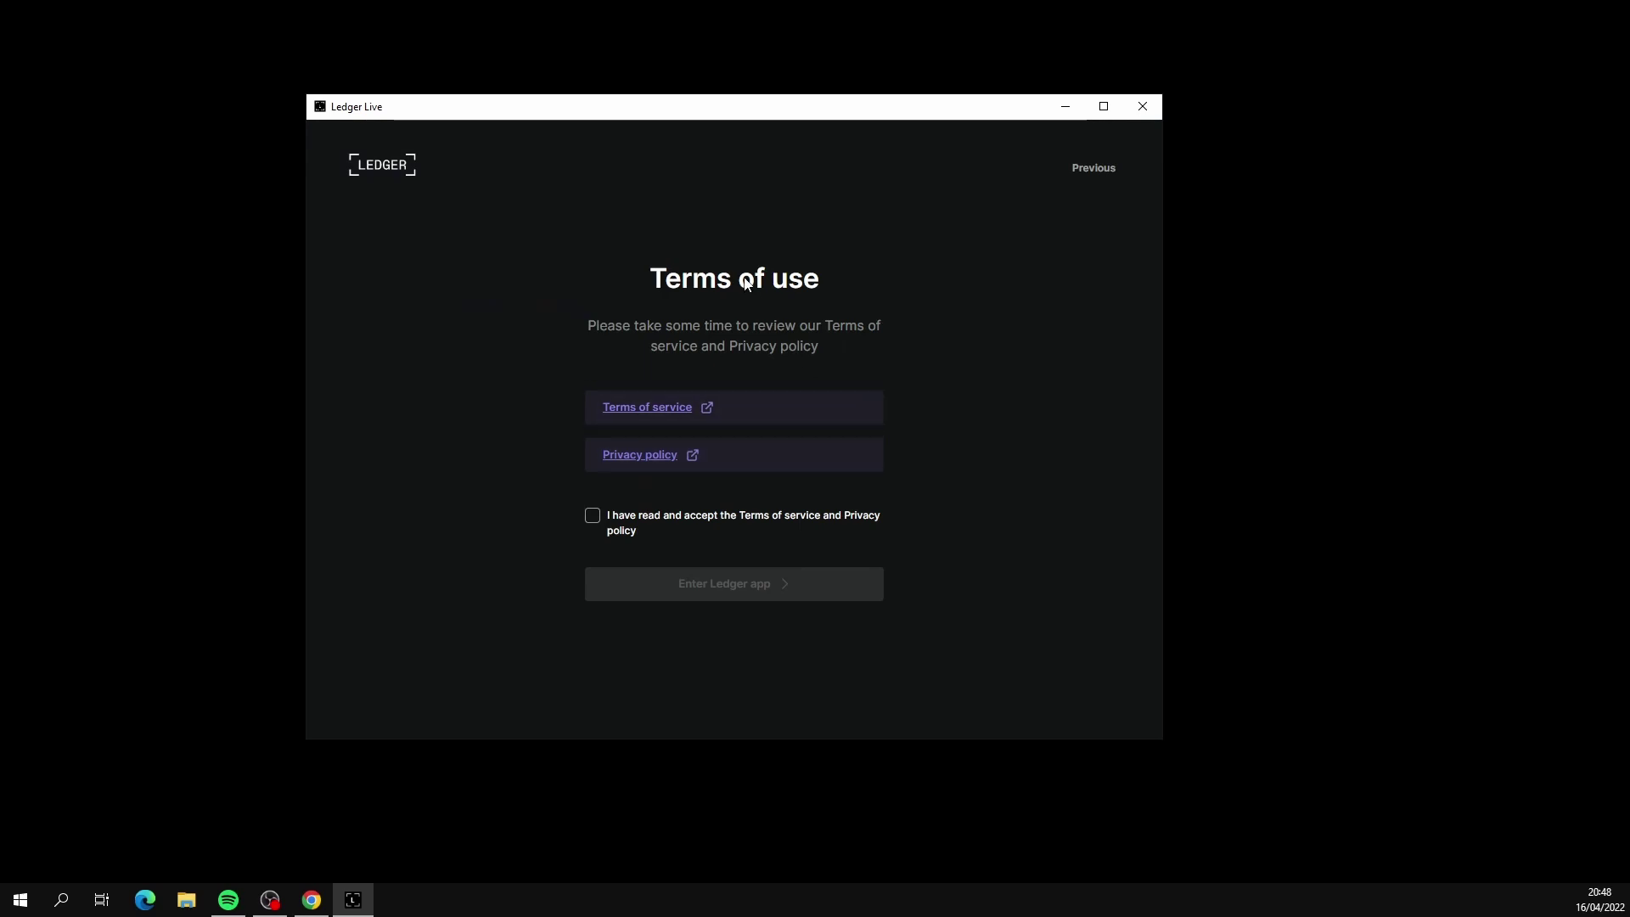
pyautogui.click(601, 523)
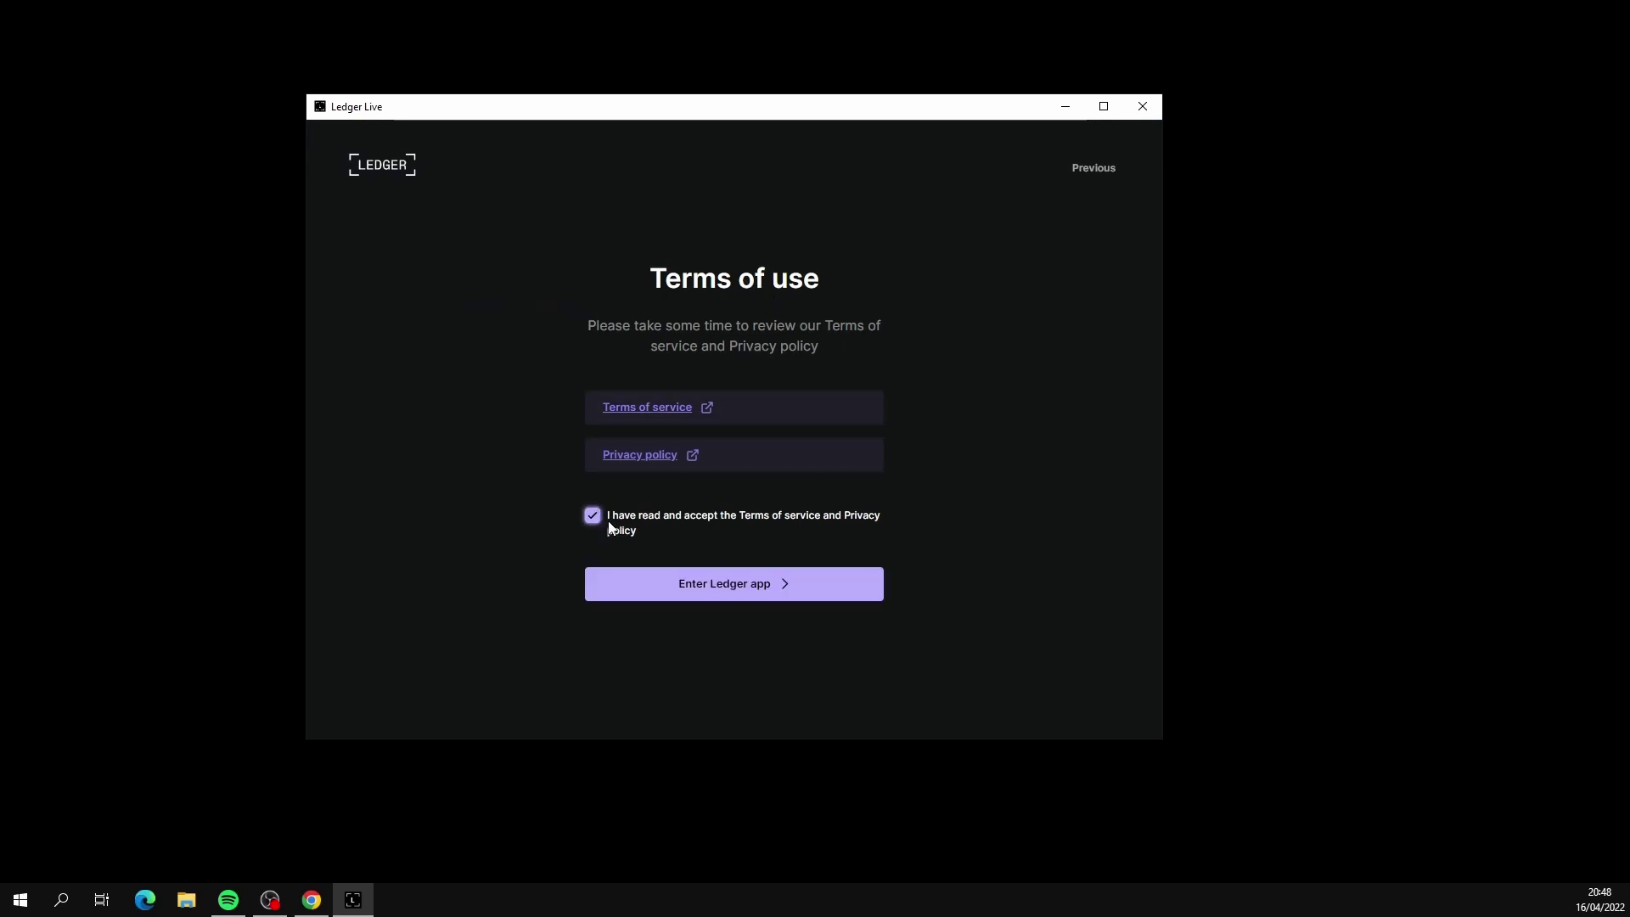
pyautogui.click(735, 594)
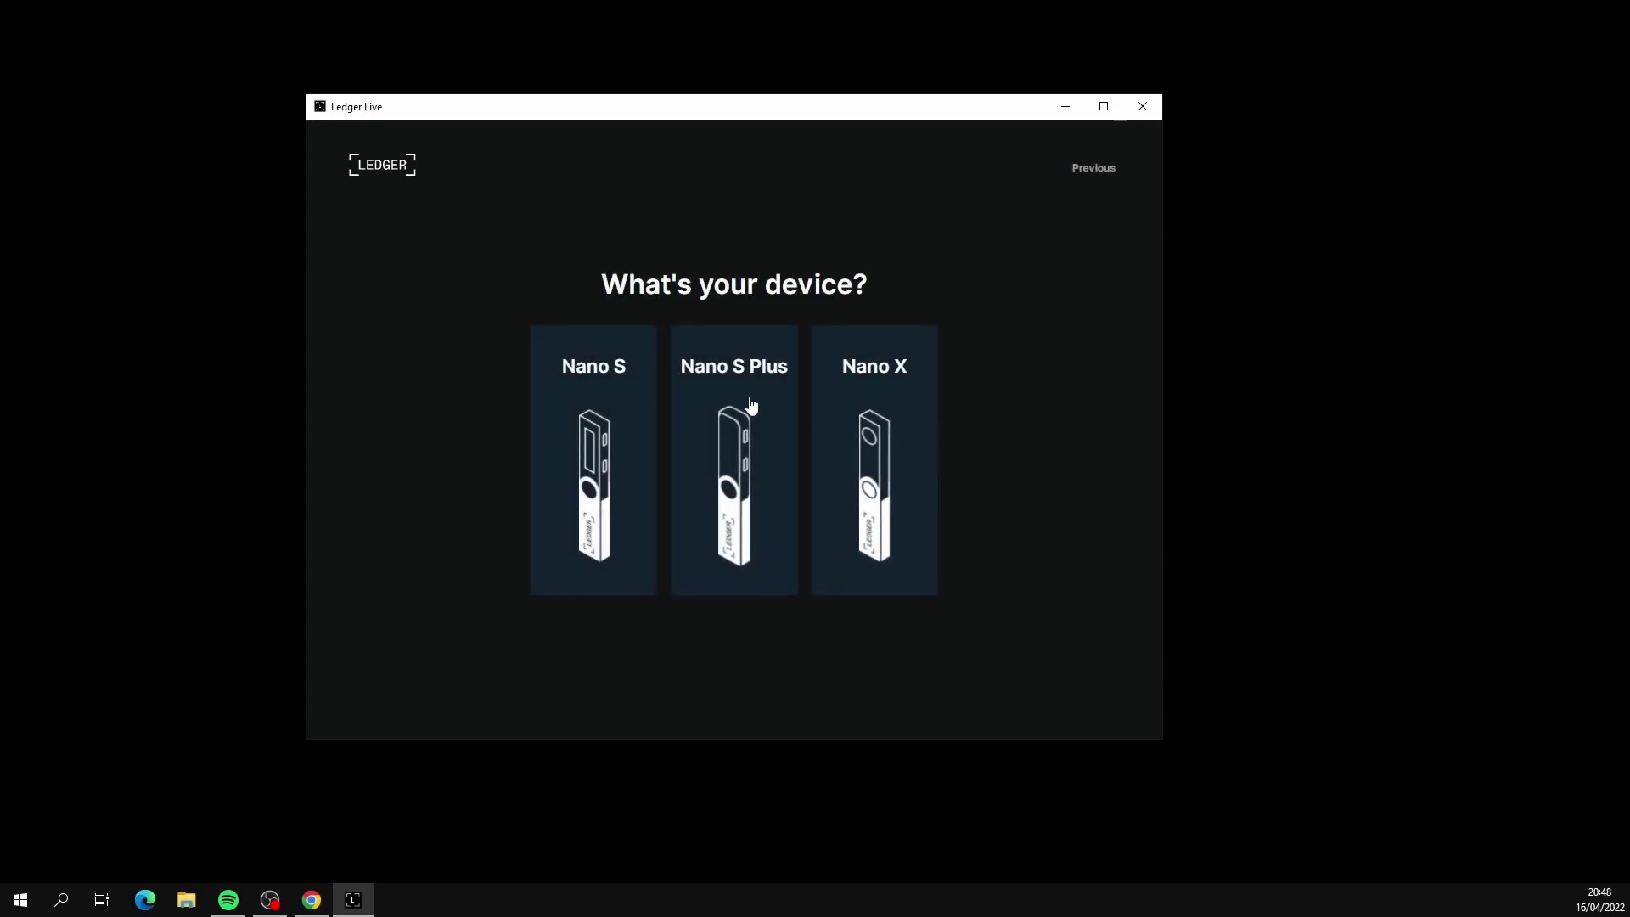
pyautogui.click(741, 378)
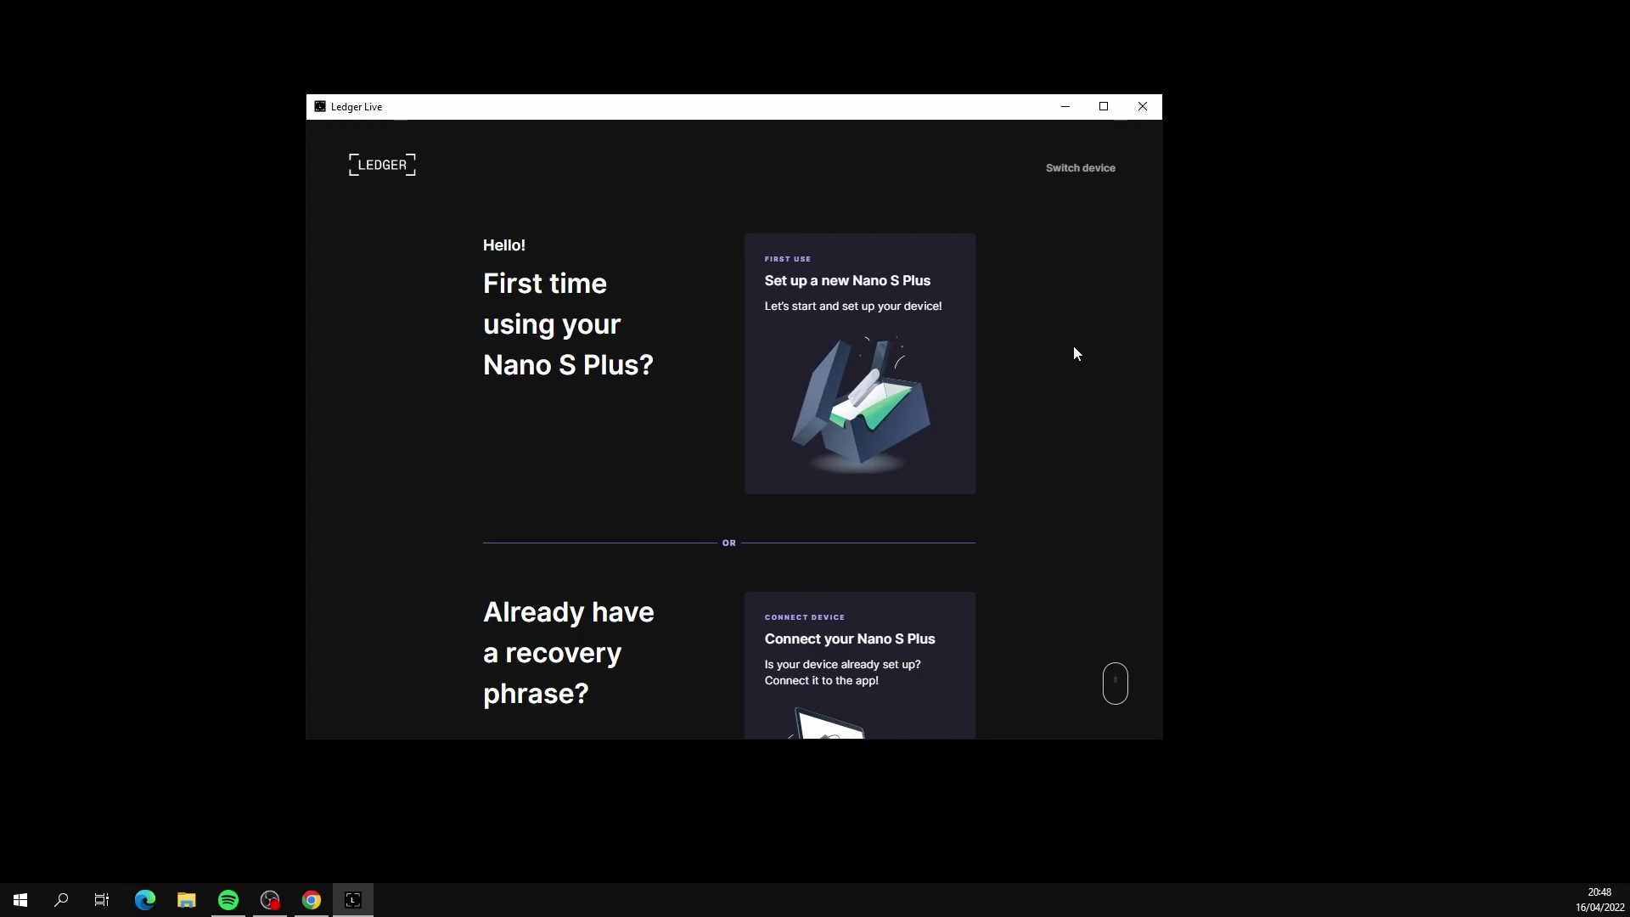
# Choose 'Set up a new Nano S Plus' and page through the basics slides to 'Let's set up your Nano!'.
pyautogui.click(843, 308)
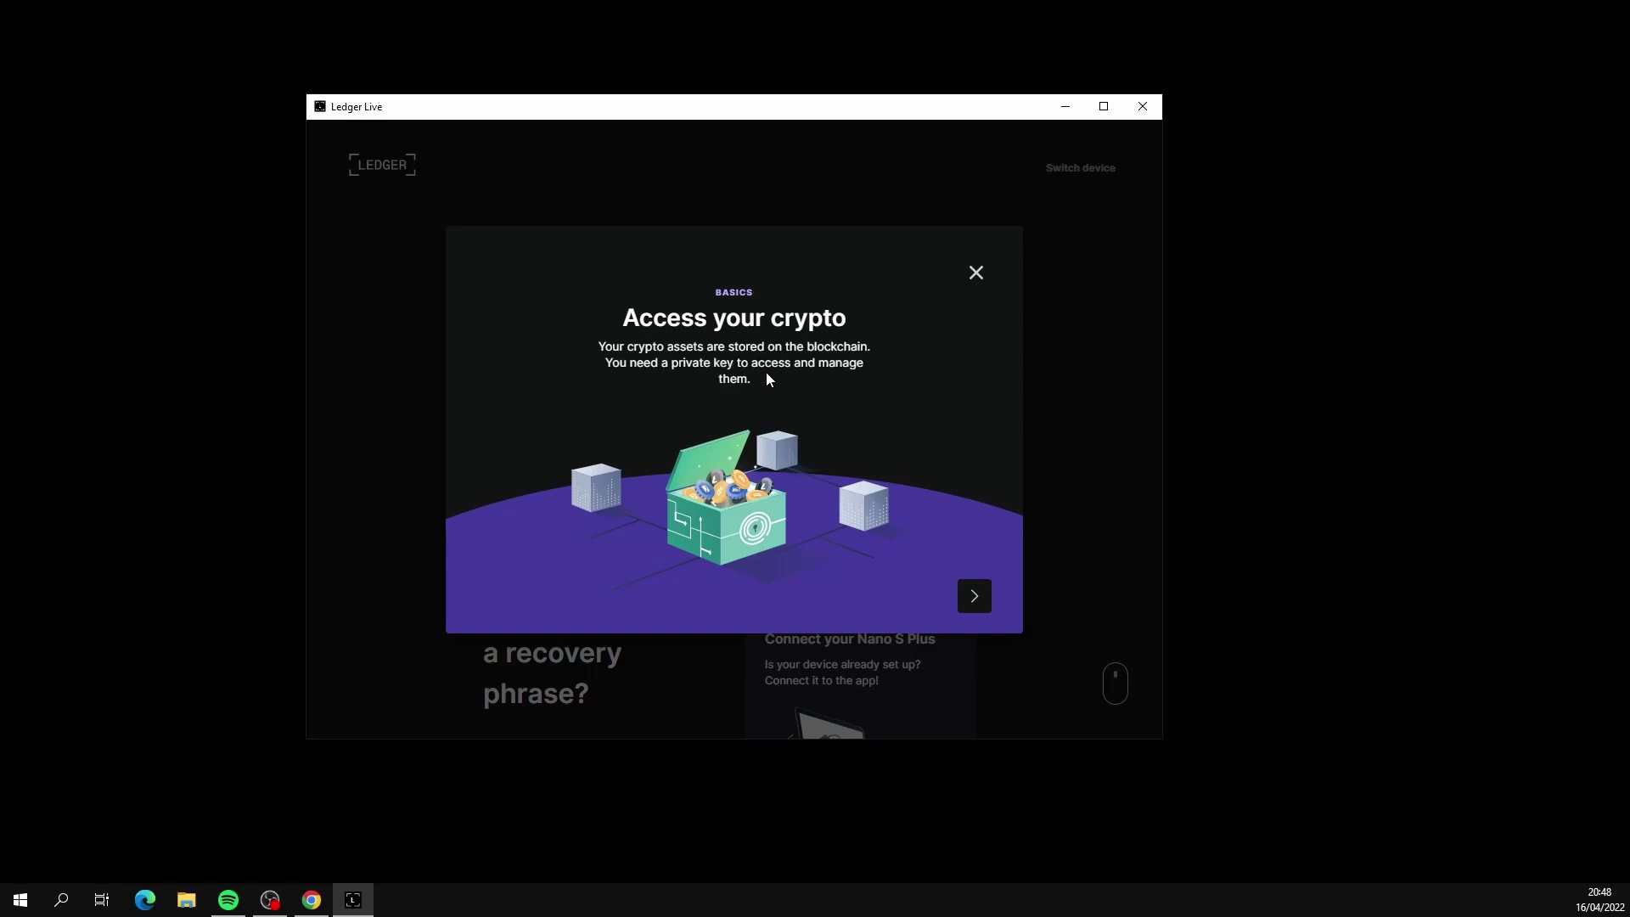
pyautogui.click(974, 600)
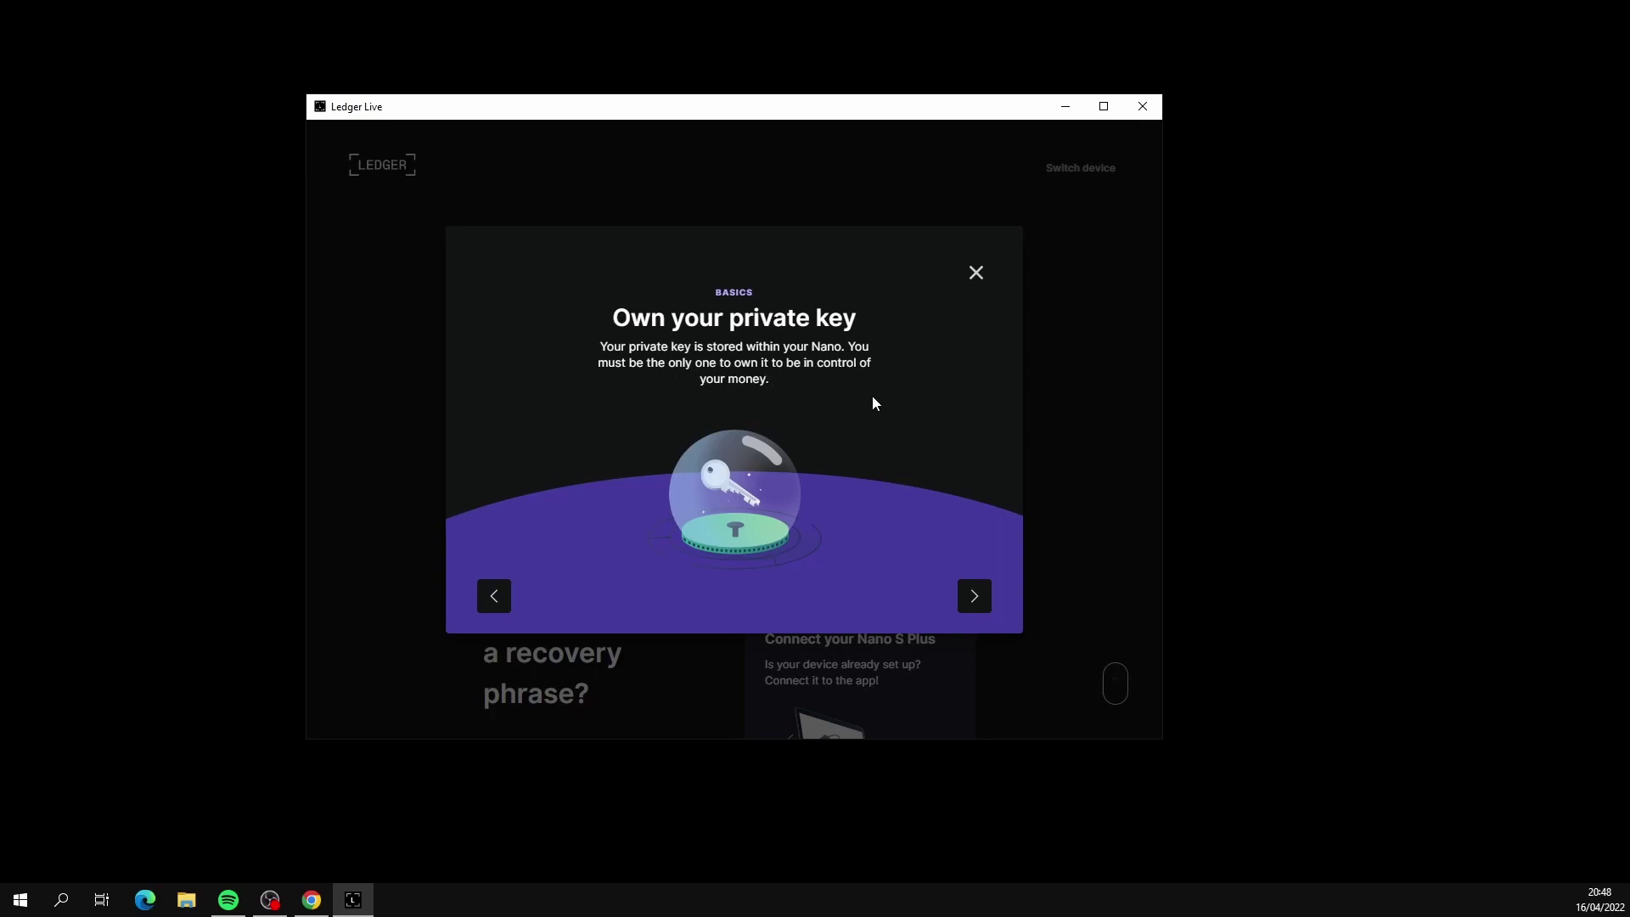
pyautogui.click(975, 597)
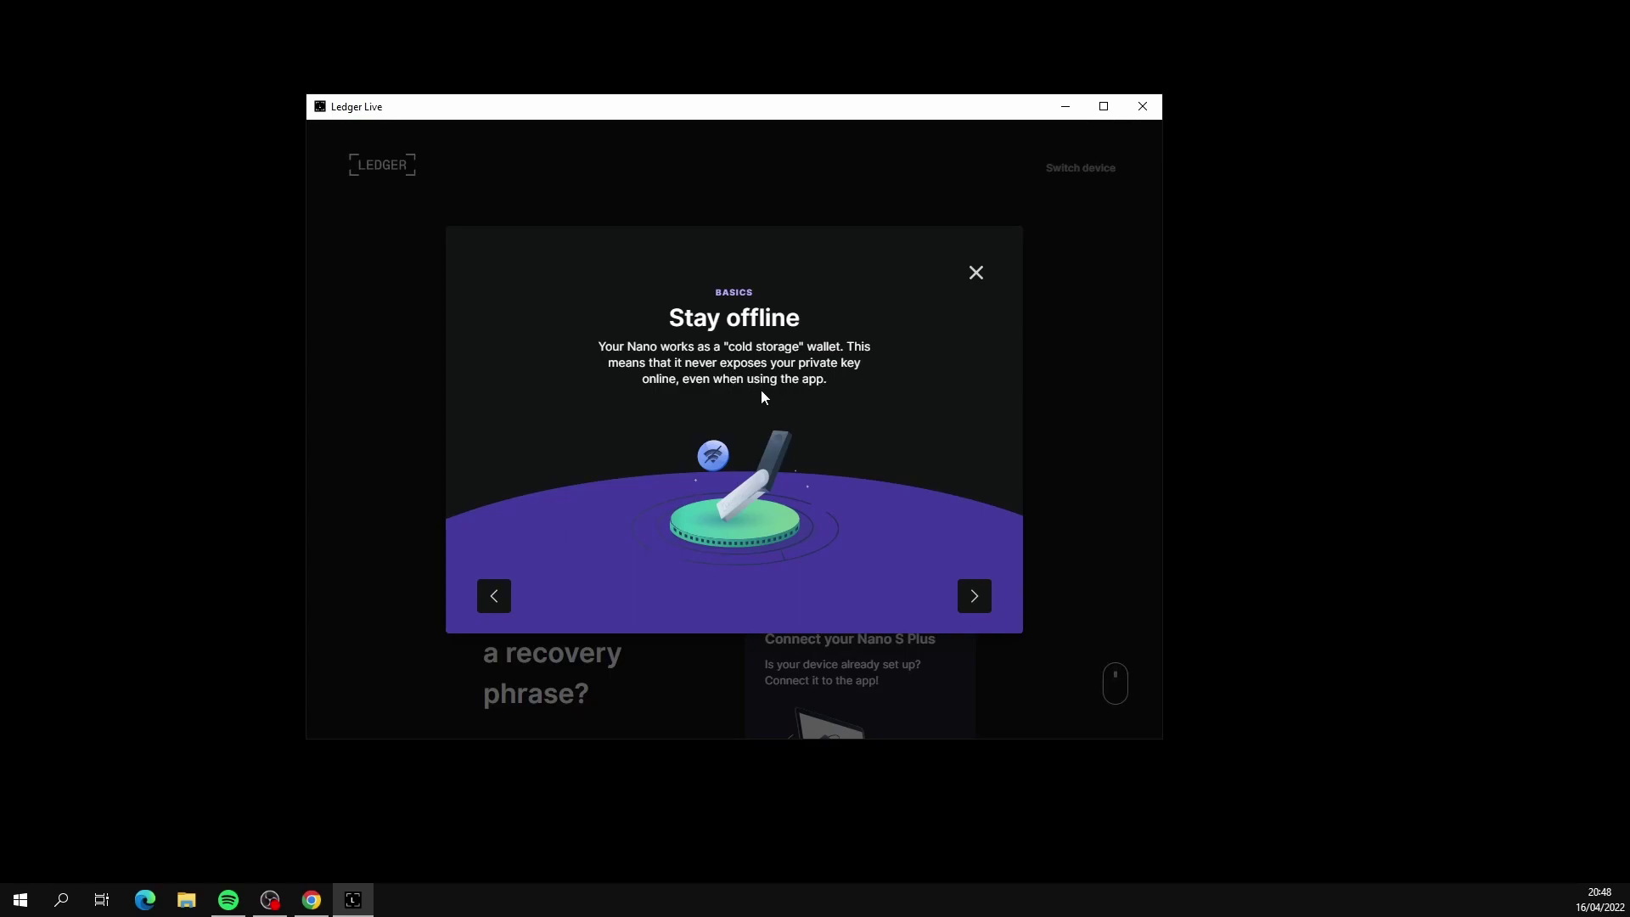
pyautogui.click(987, 600)
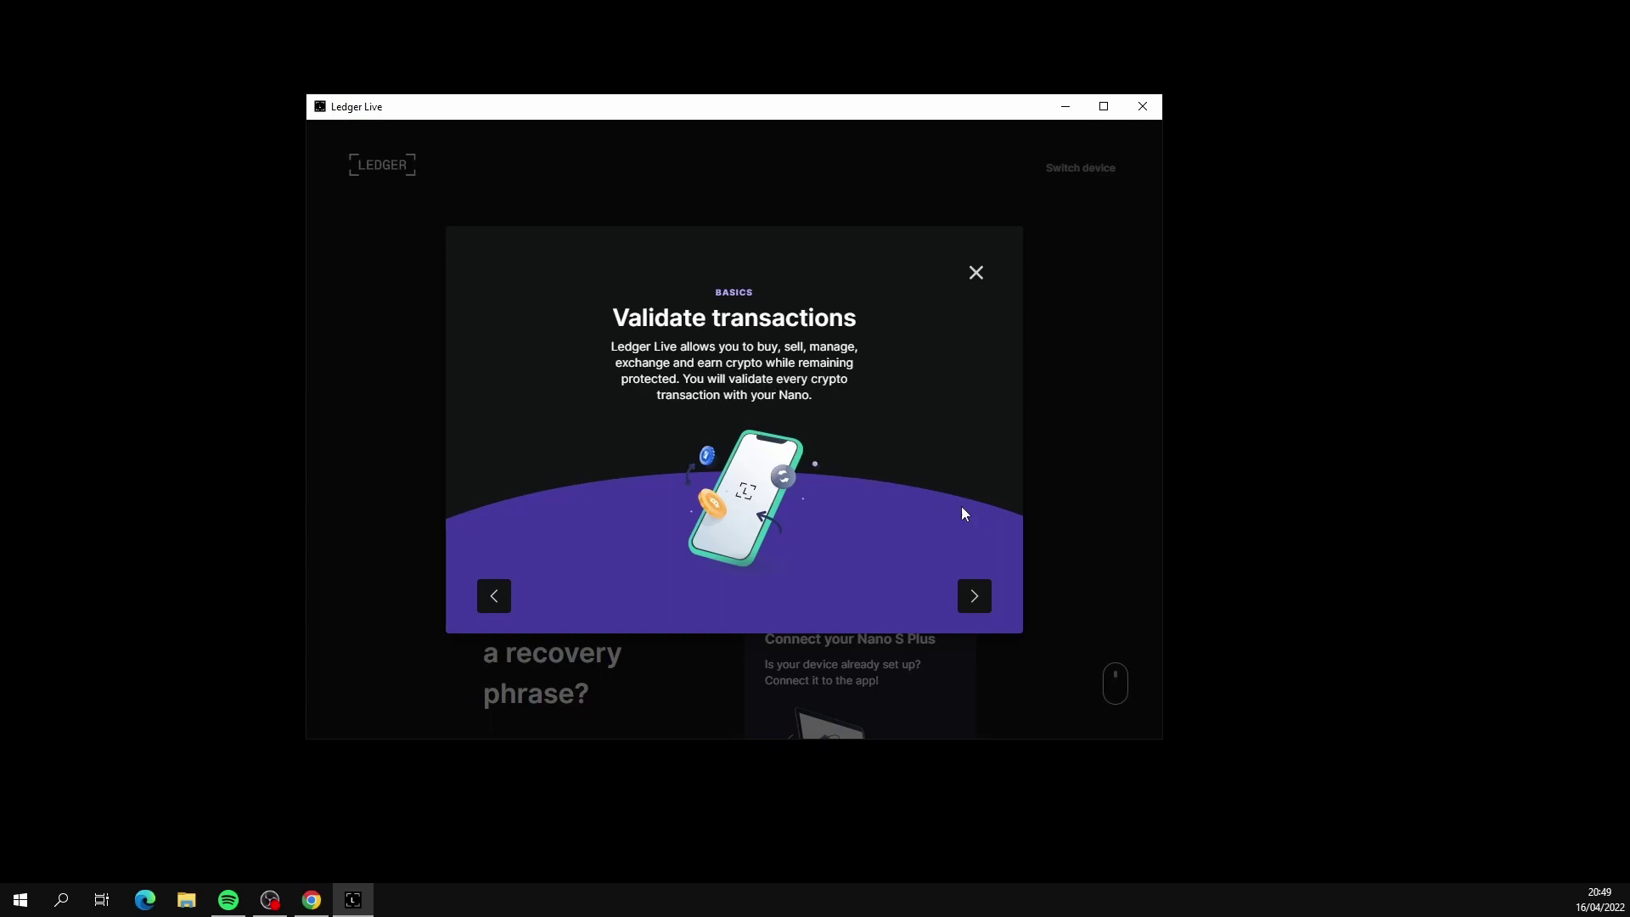
pyautogui.click(976, 594)
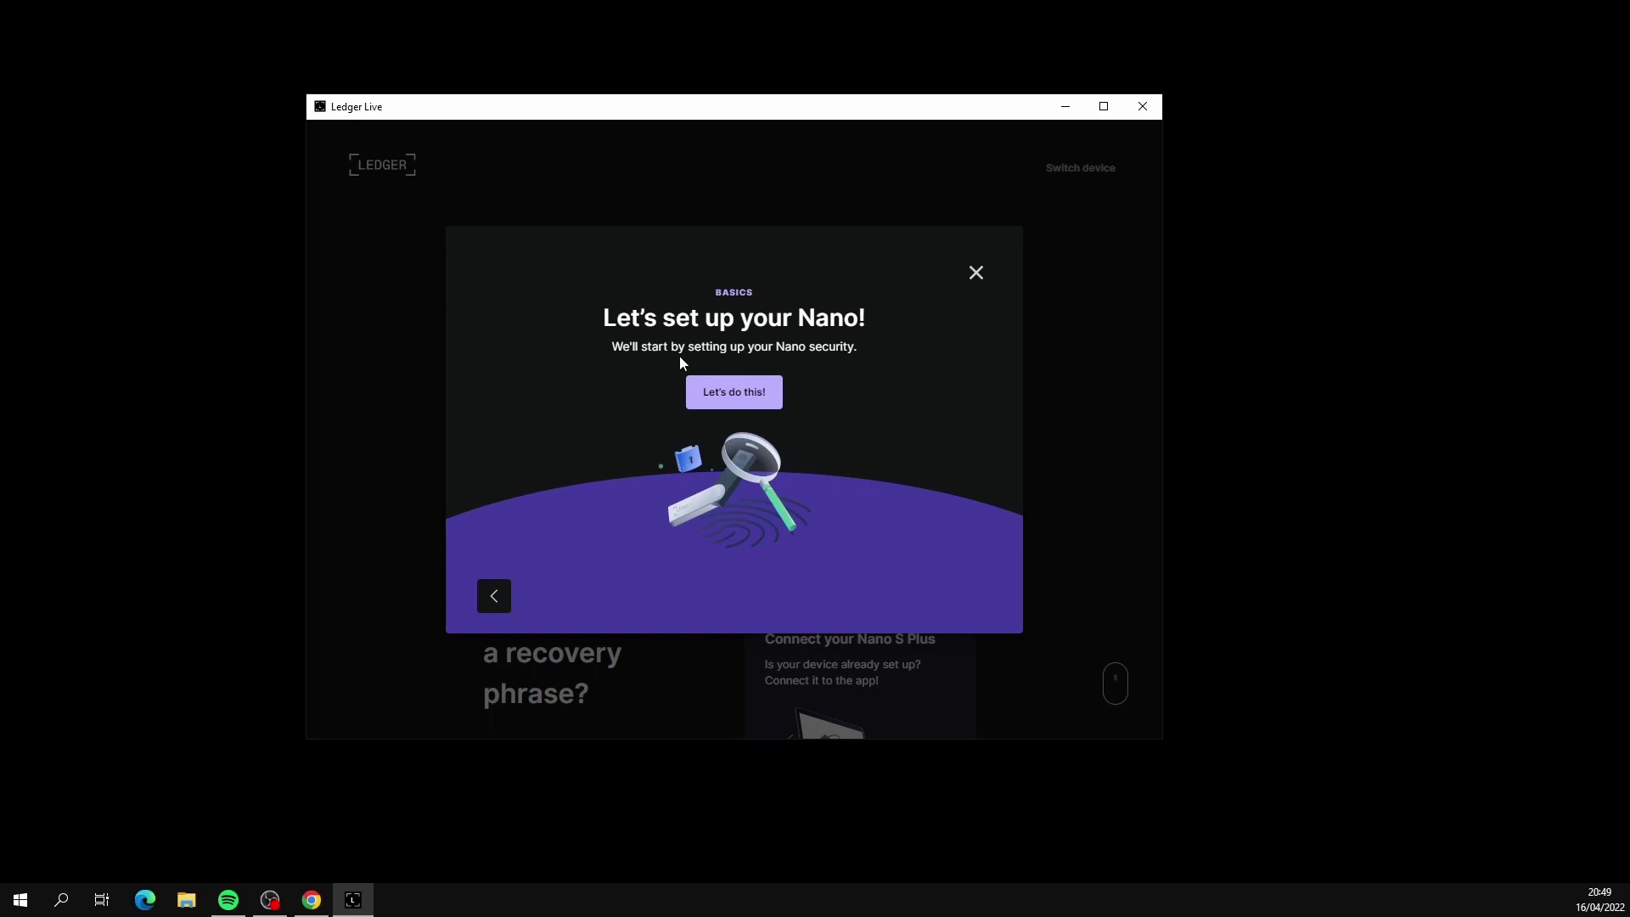
# Start the Nano security setup, confirm being ready, and dismiss the Please be careful warning.
pyautogui.click(753, 398)
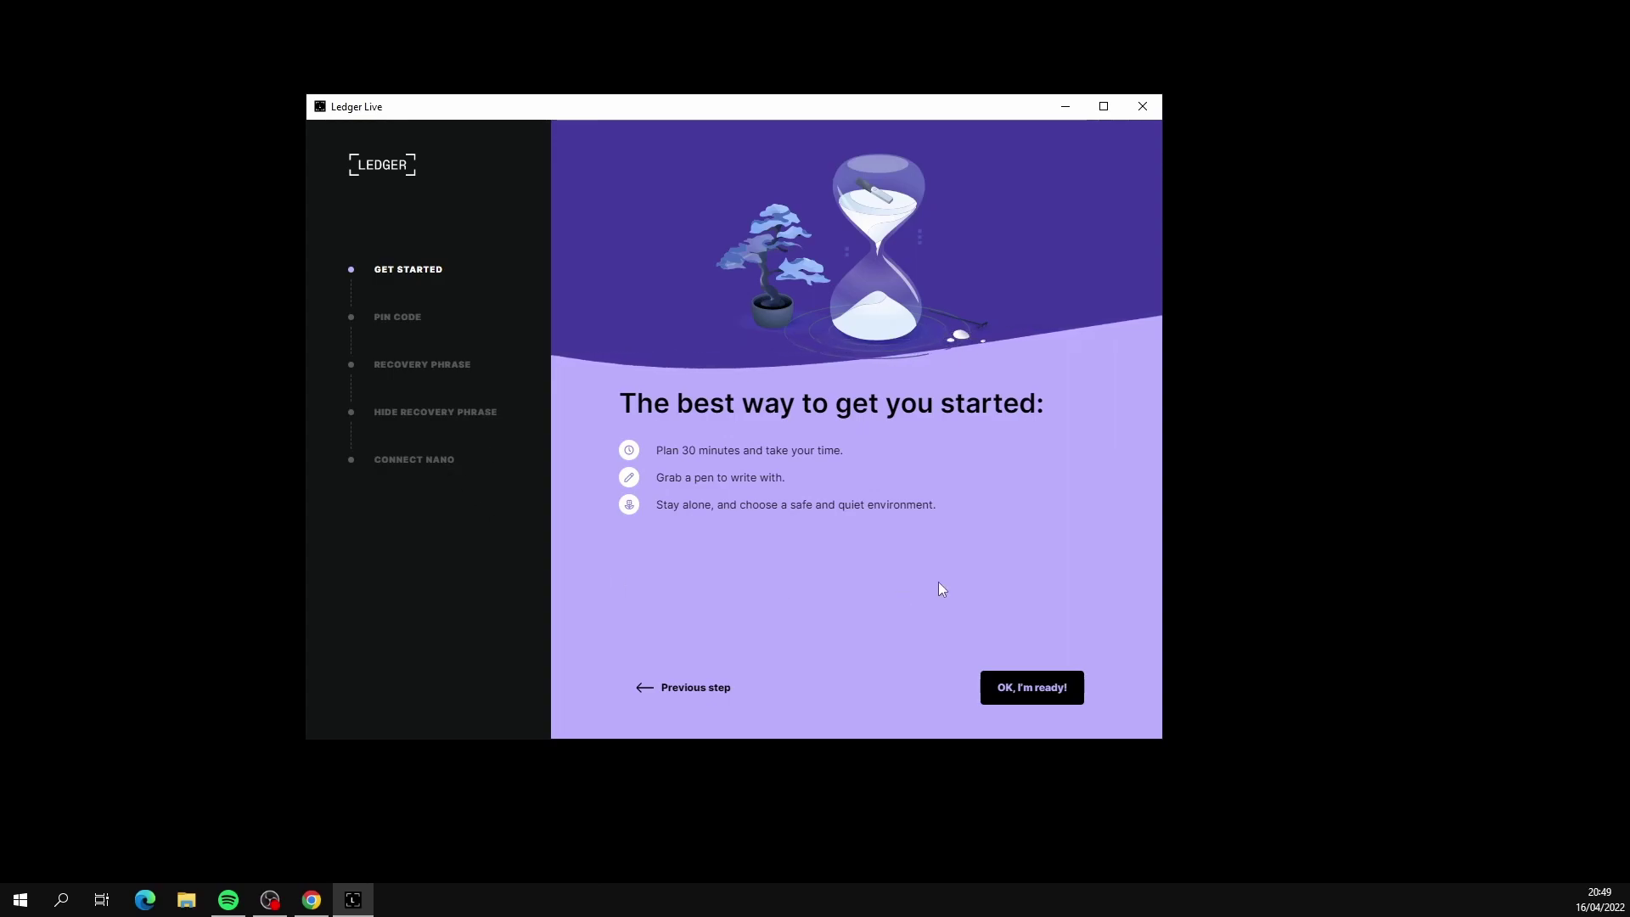
pyautogui.click(1044, 692)
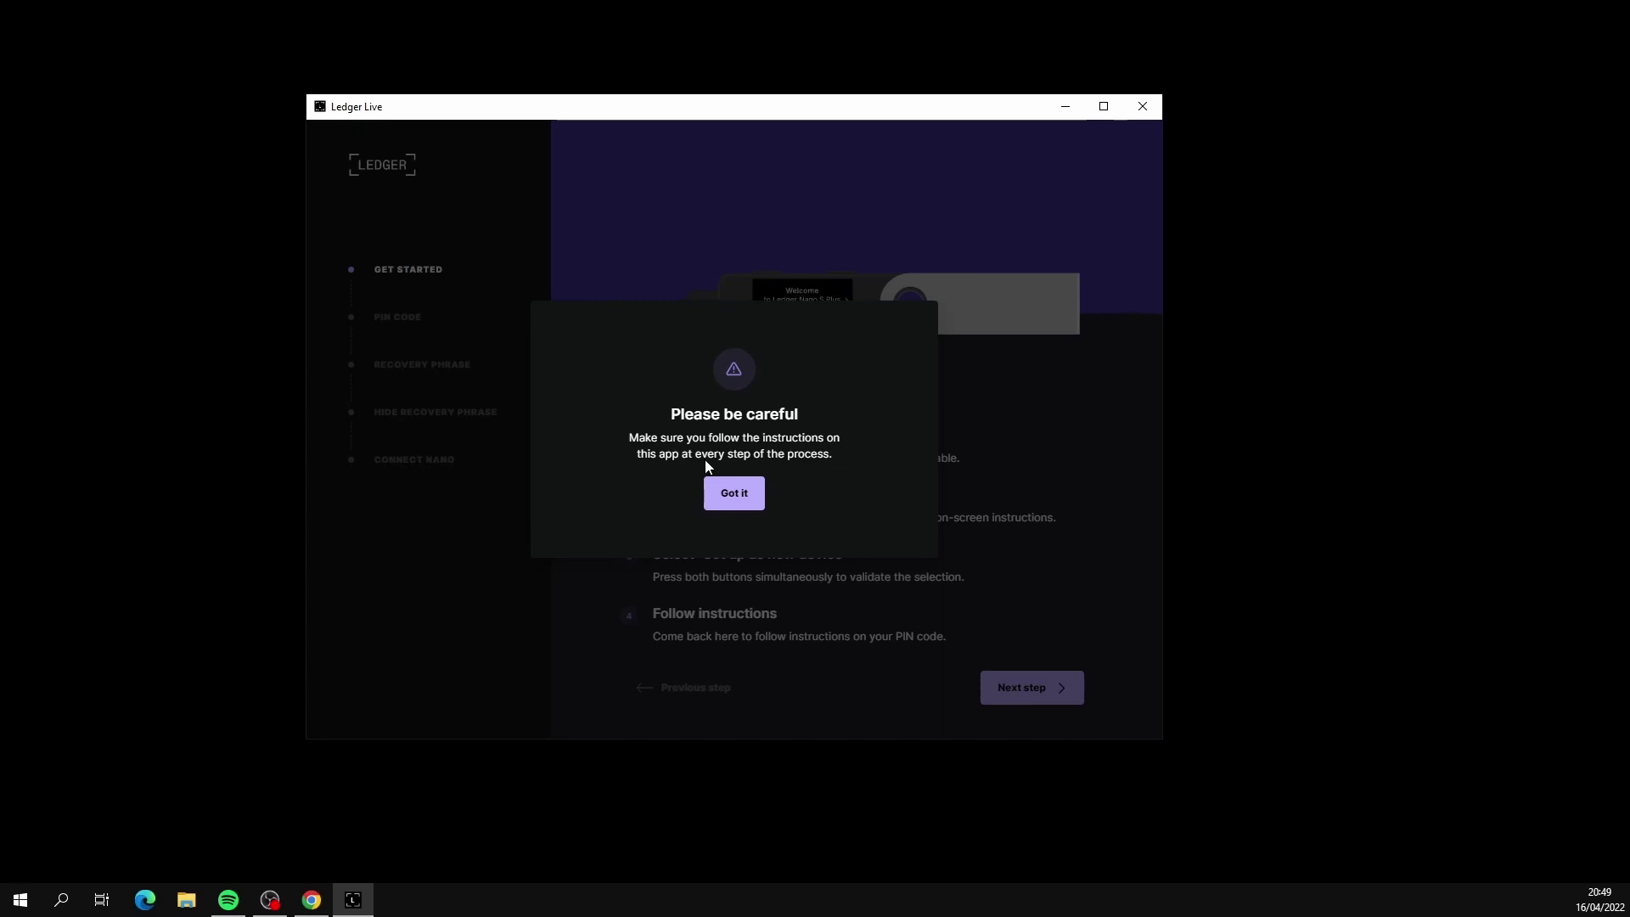
pyautogui.click(747, 495)
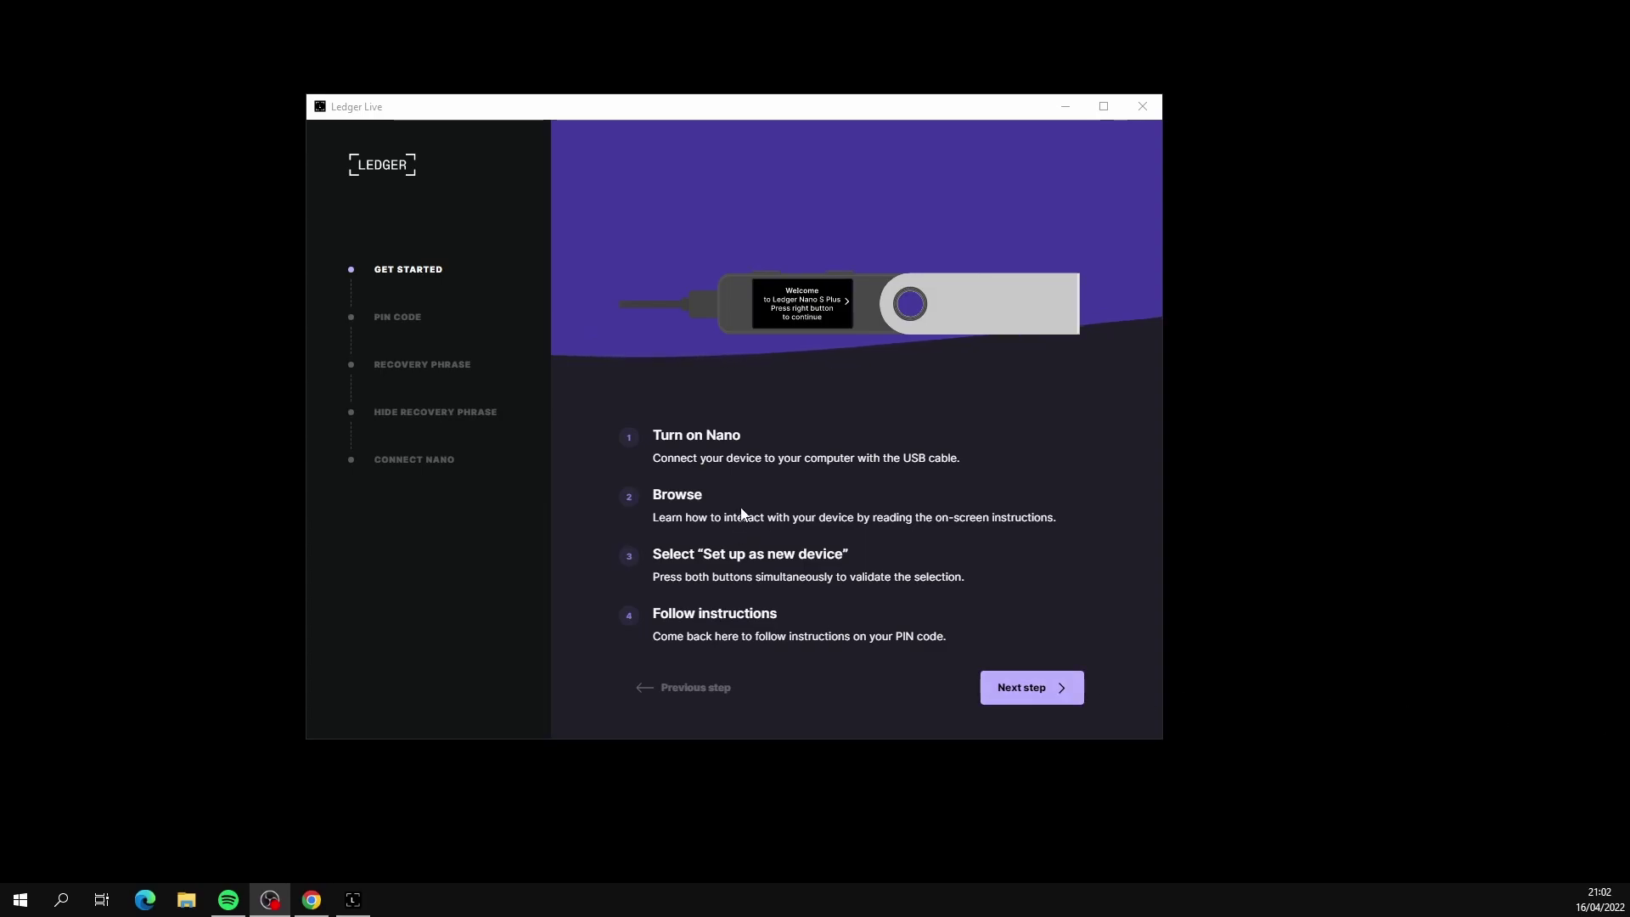
# Set up the Nano's PIN code and continue to the Recovery phrase step.
pyautogui.click(1048, 688)
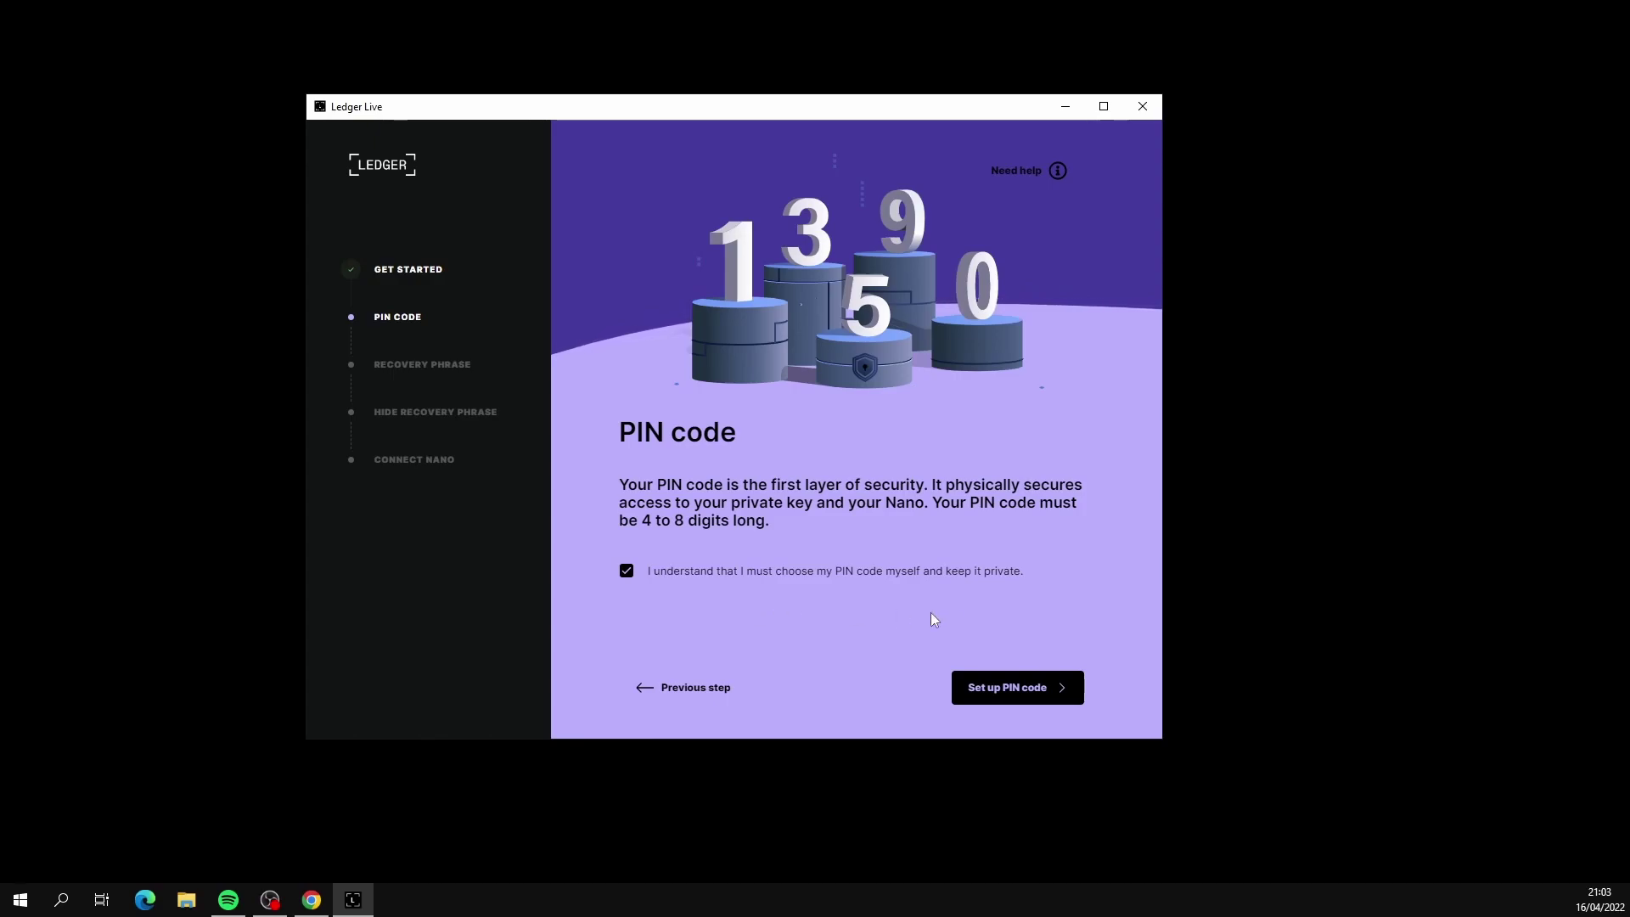
pyautogui.click(1040, 686)
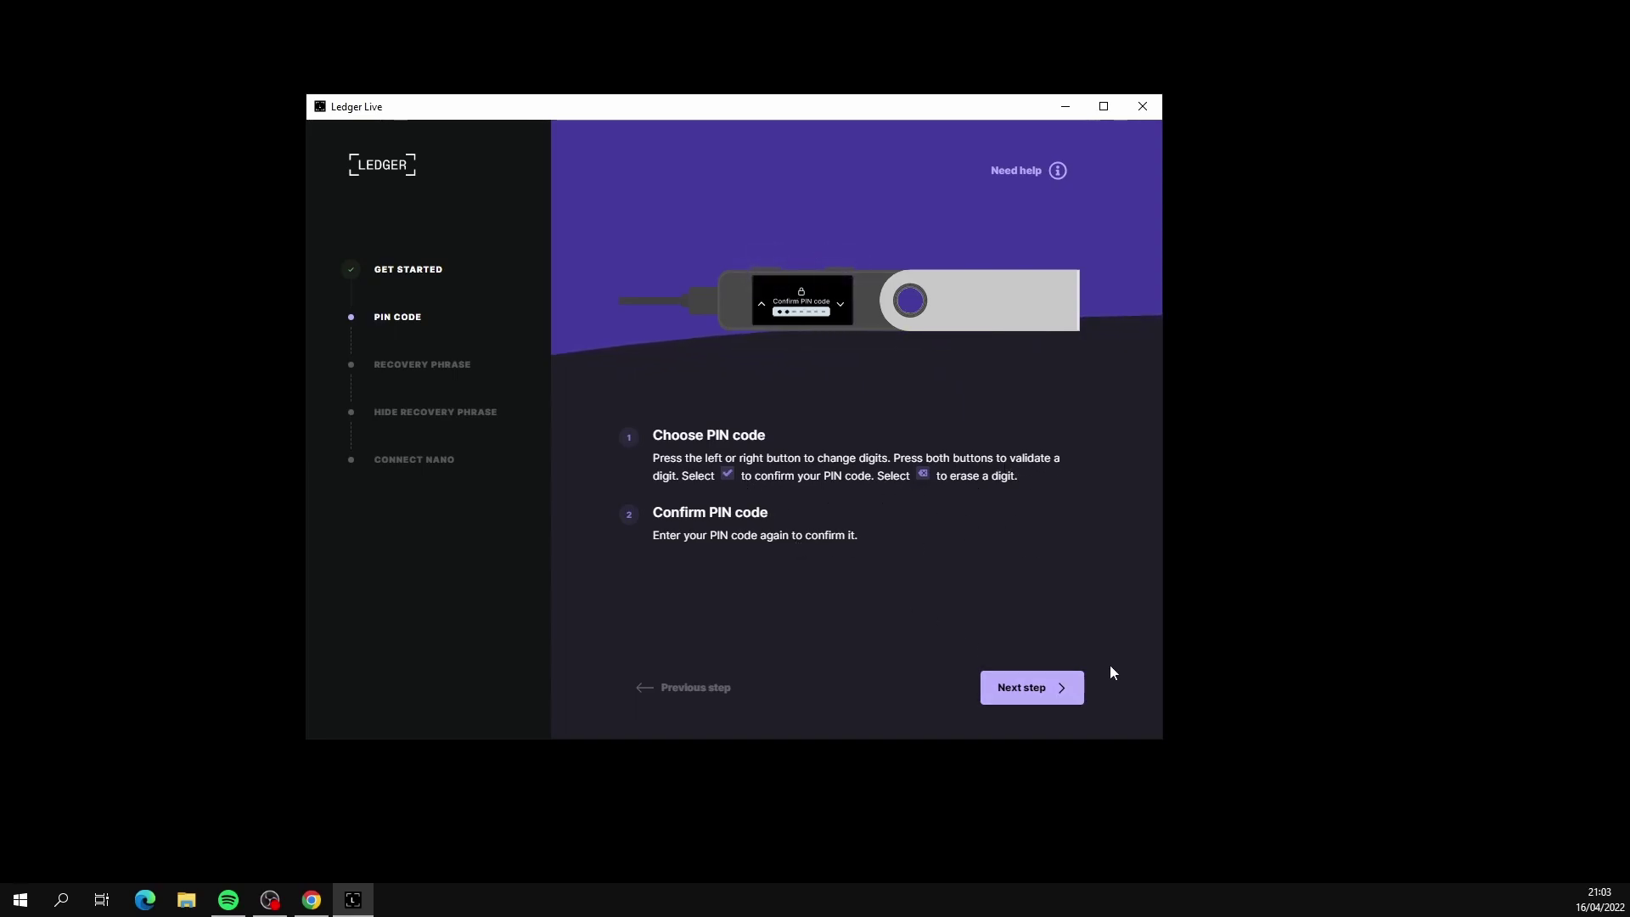
pyautogui.click(1043, 681)
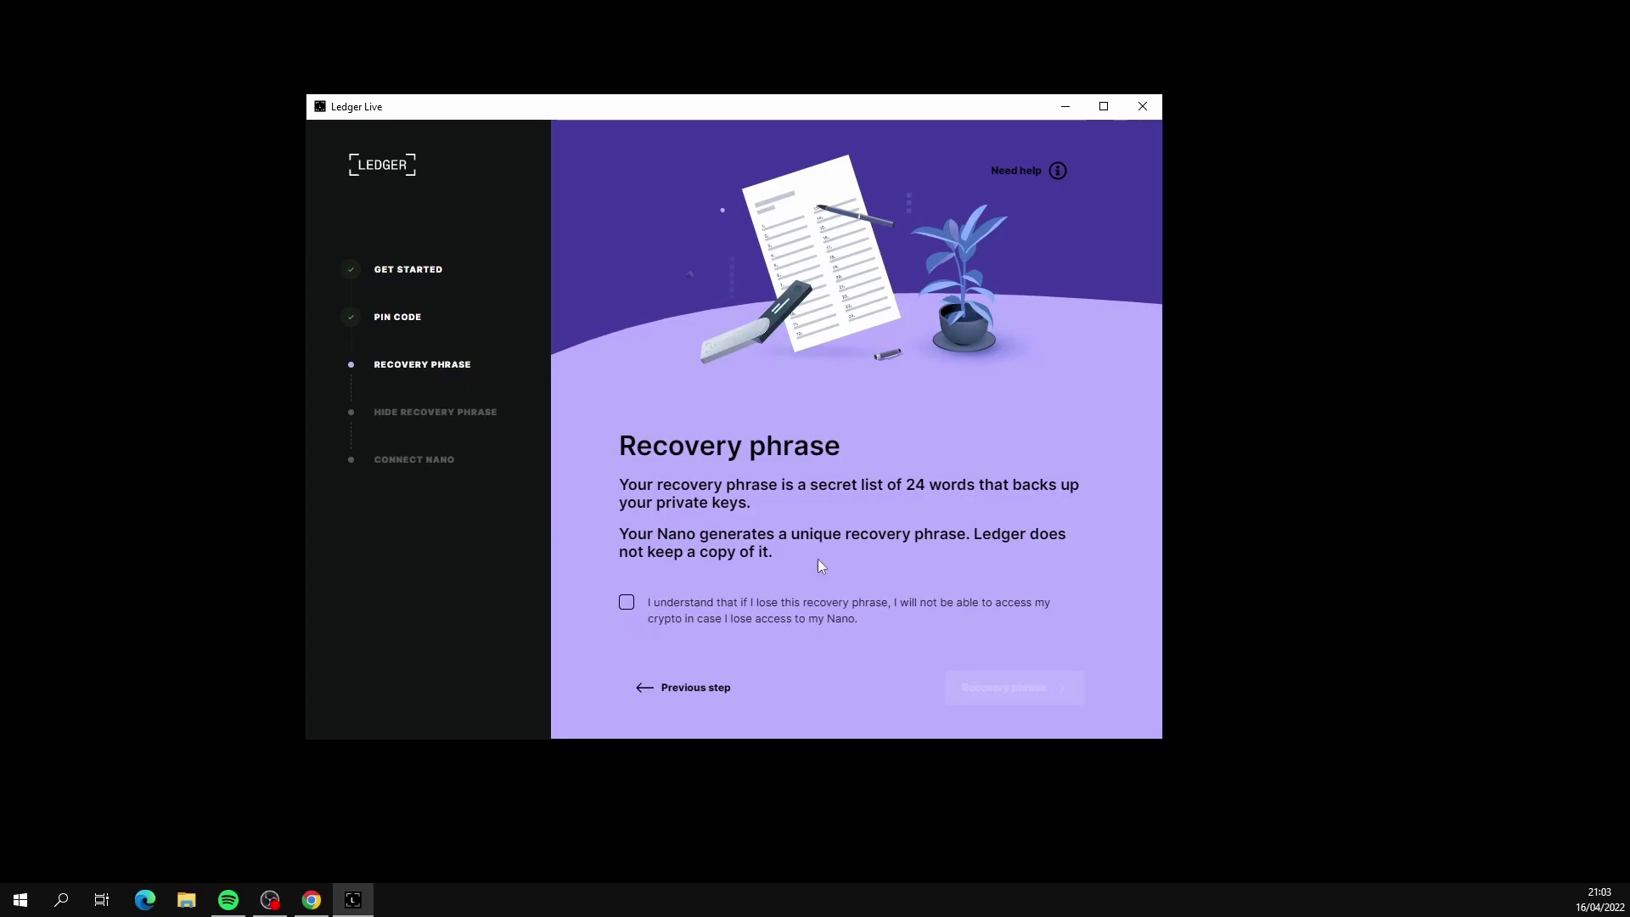
# Acknowledge the recovery phrase warning, write down the 24 words, and continue to confirming them.
pyautogui.click(638, 623)
pyautogui.click(1029, 684)
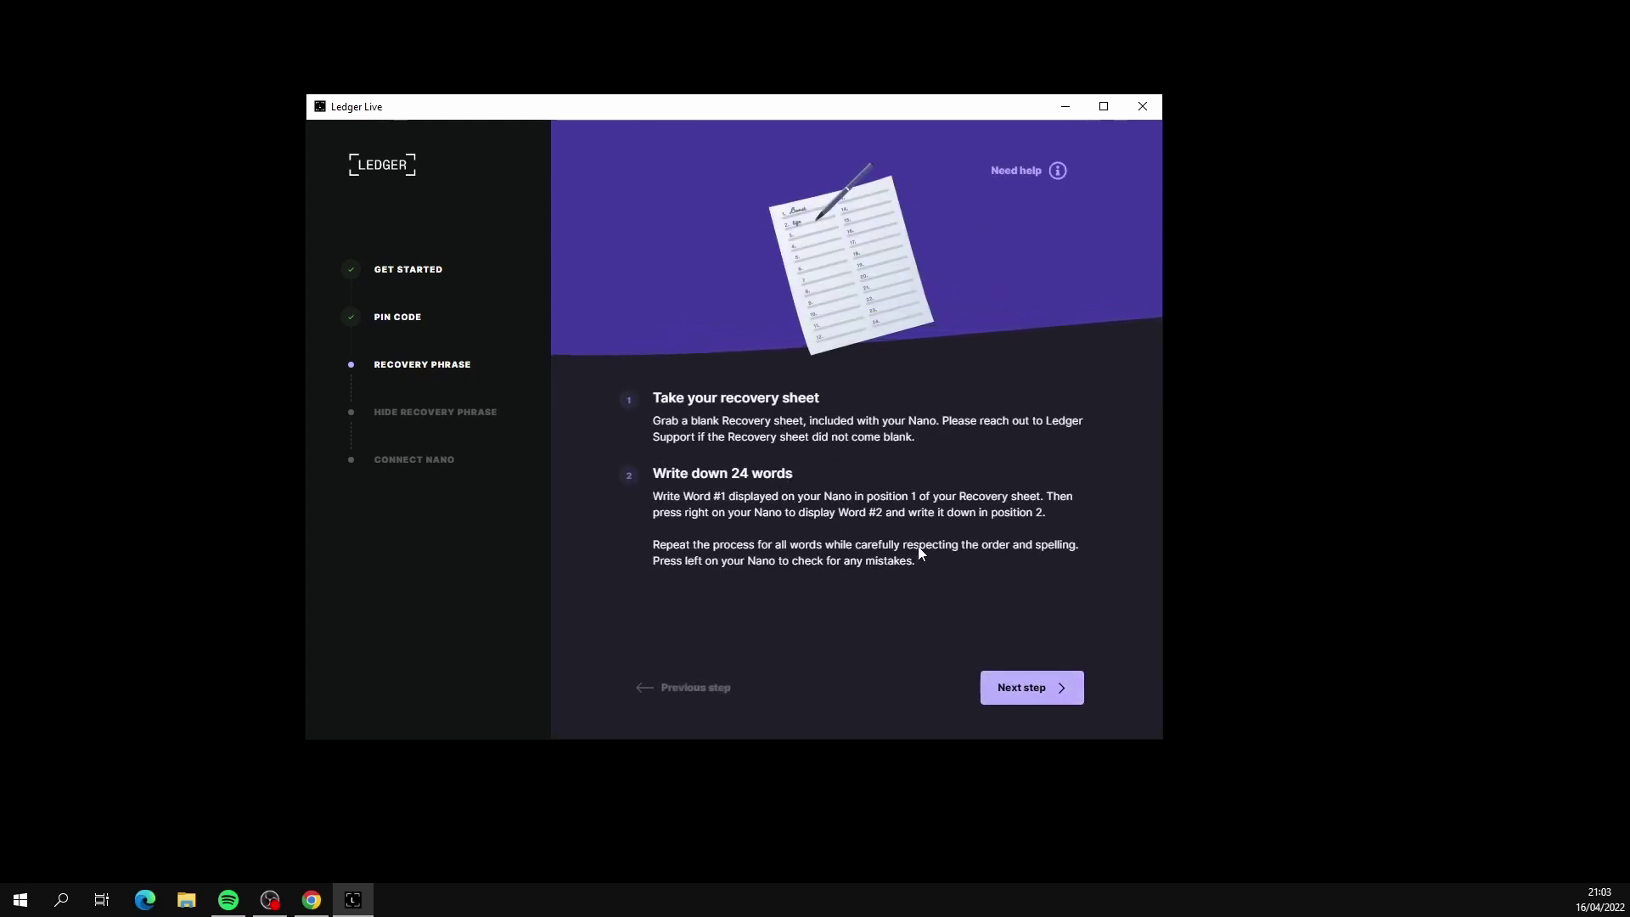
pyautogui.click(1064, 686)
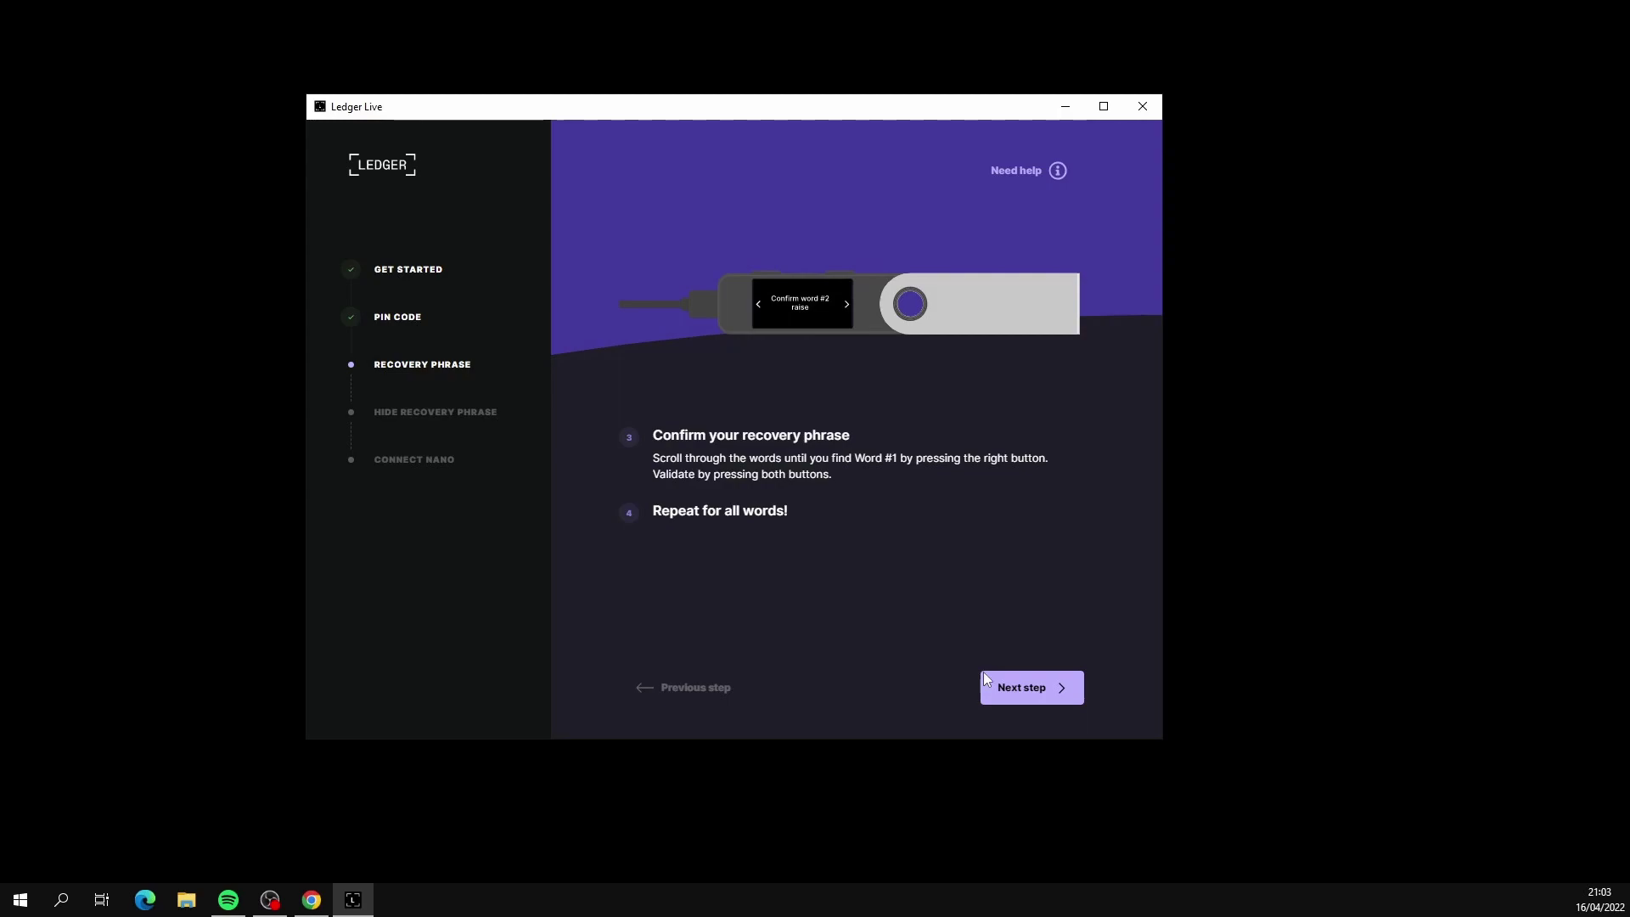
# Read the advice on where to hide the recovery phrase, then confirm it is safely hidden.
pyautogui.click(1044, 697)
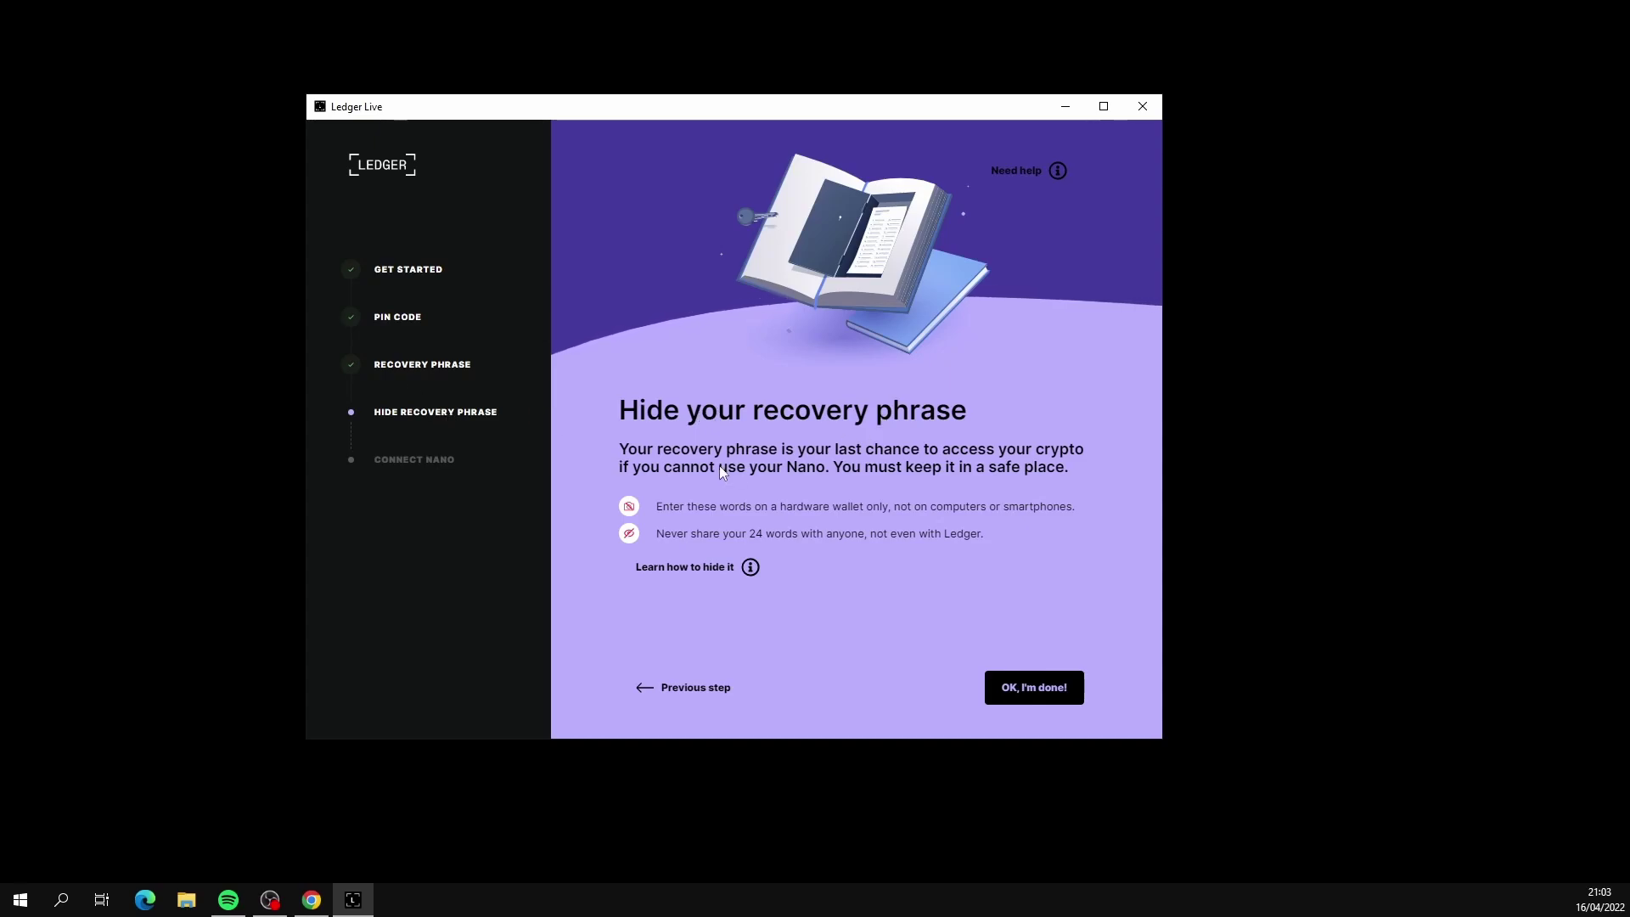
pyautogui.click(748, 577)
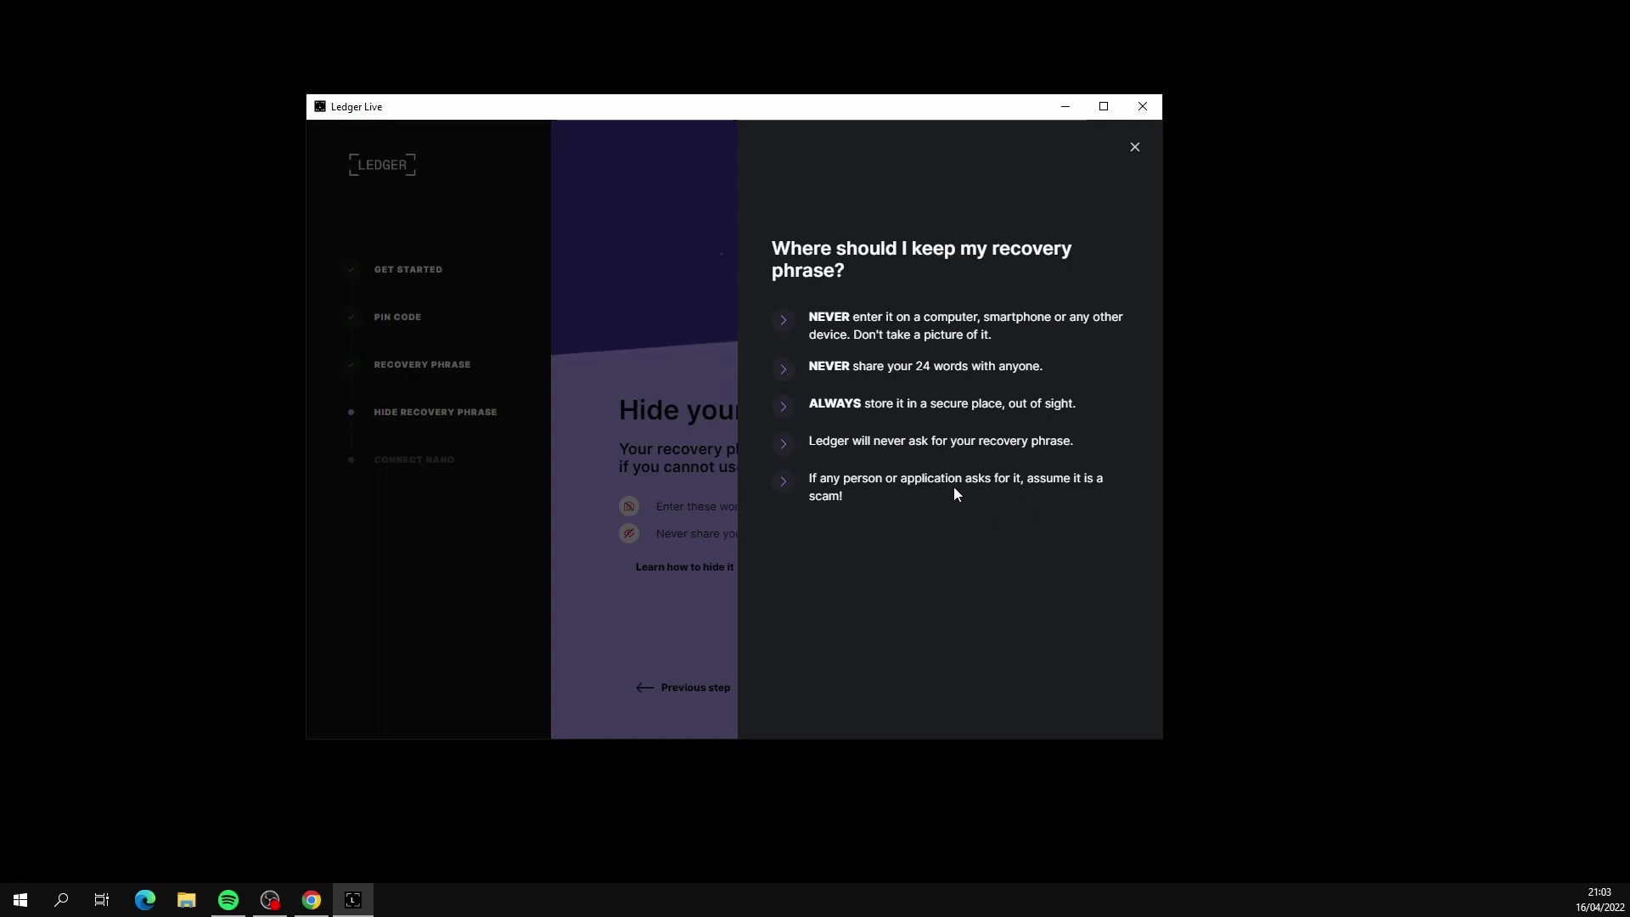
pyautogui.click(1134, 149)
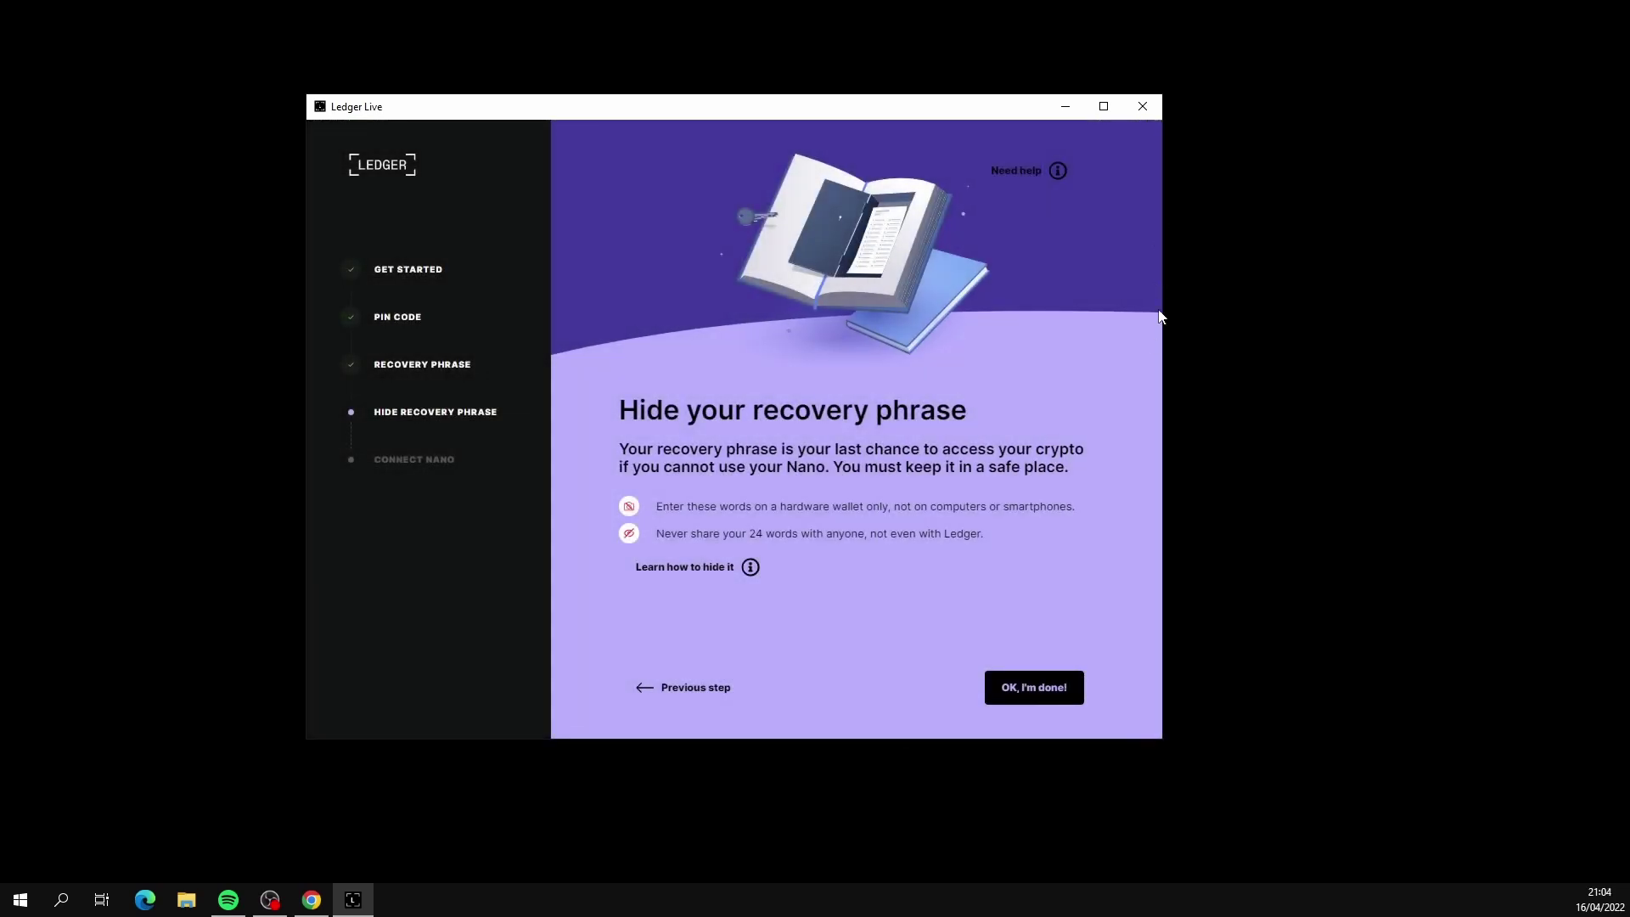
pyautogui.click(1064, 692)
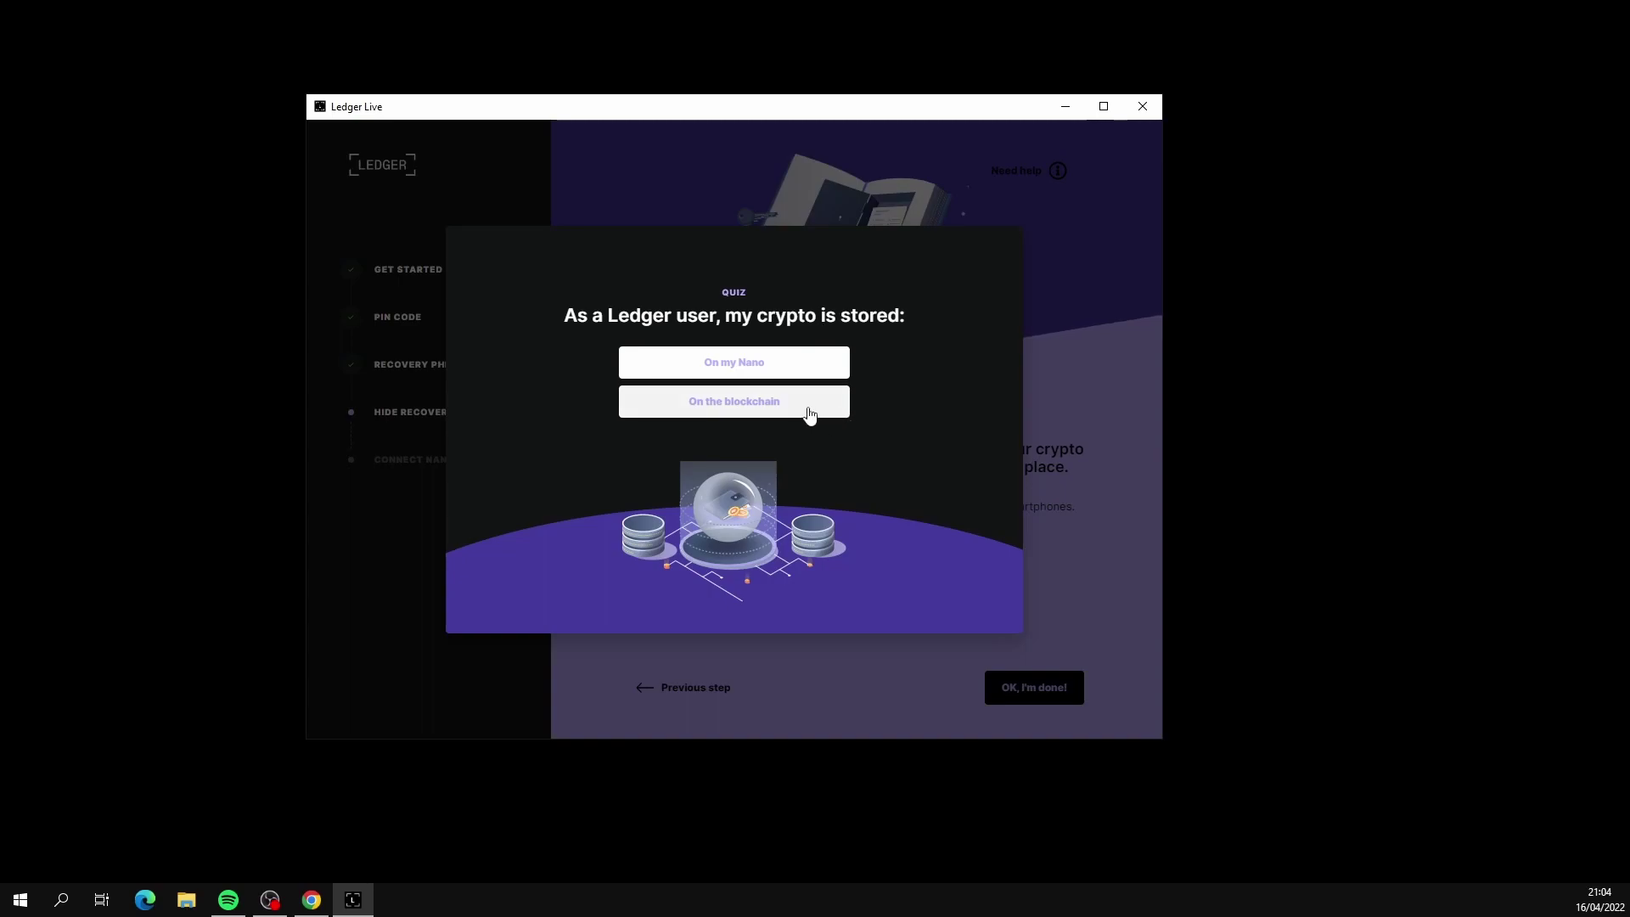
# Answer the quiz: crypto lives on the blockchain, move compromised crypto, private key stays offline.
pyautogui.click(767, 414)
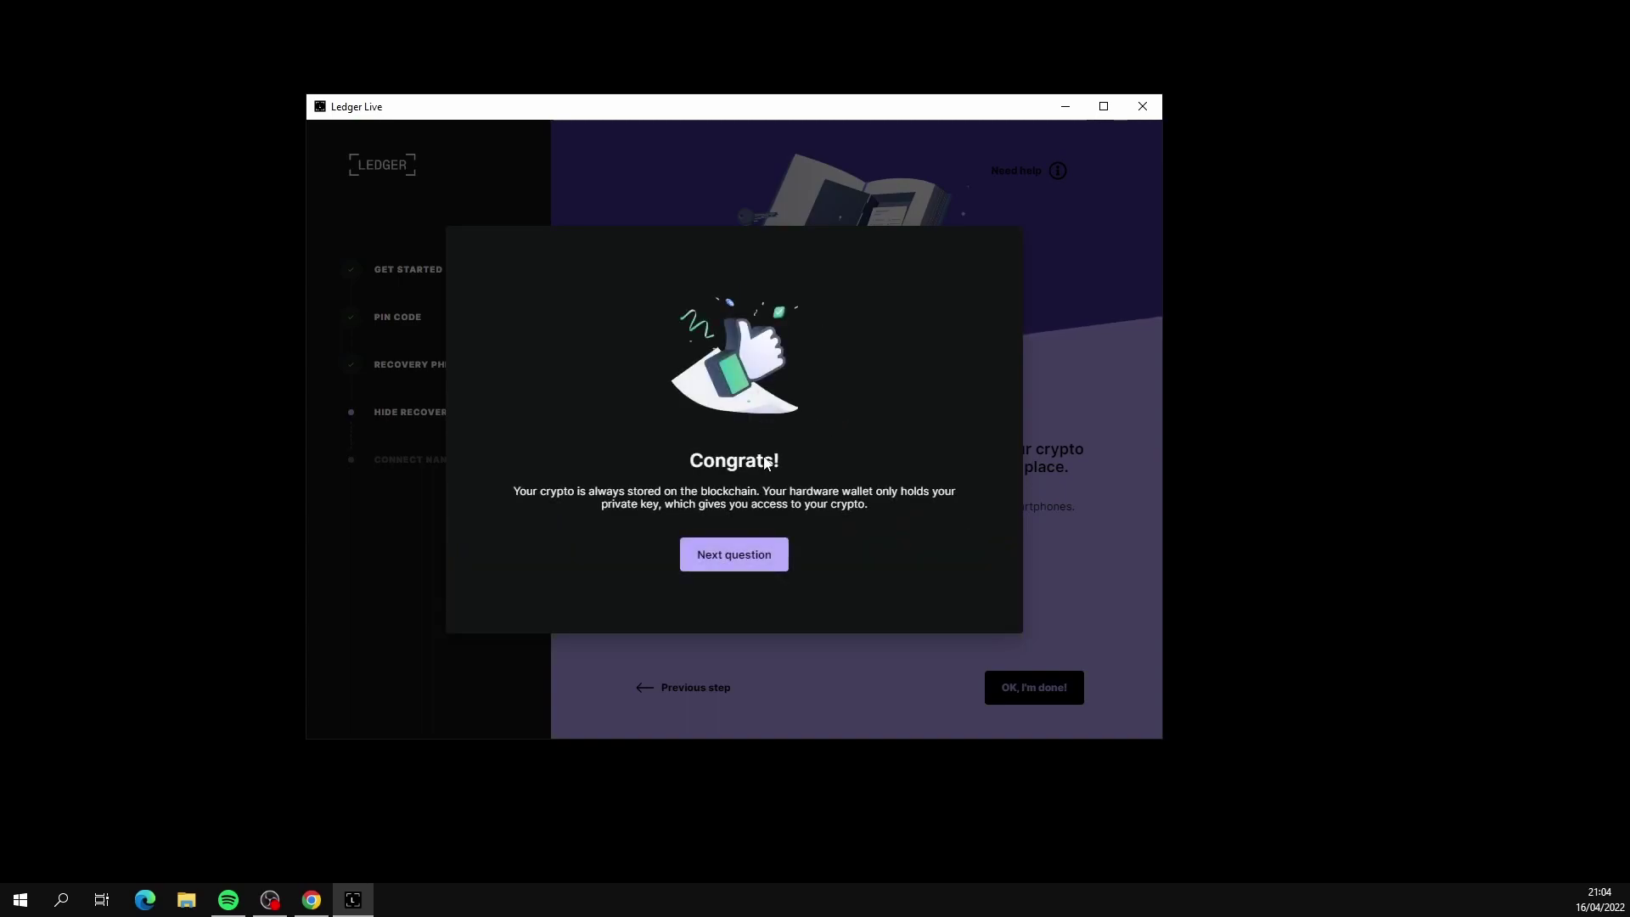
pyautogui.click(755, 562)
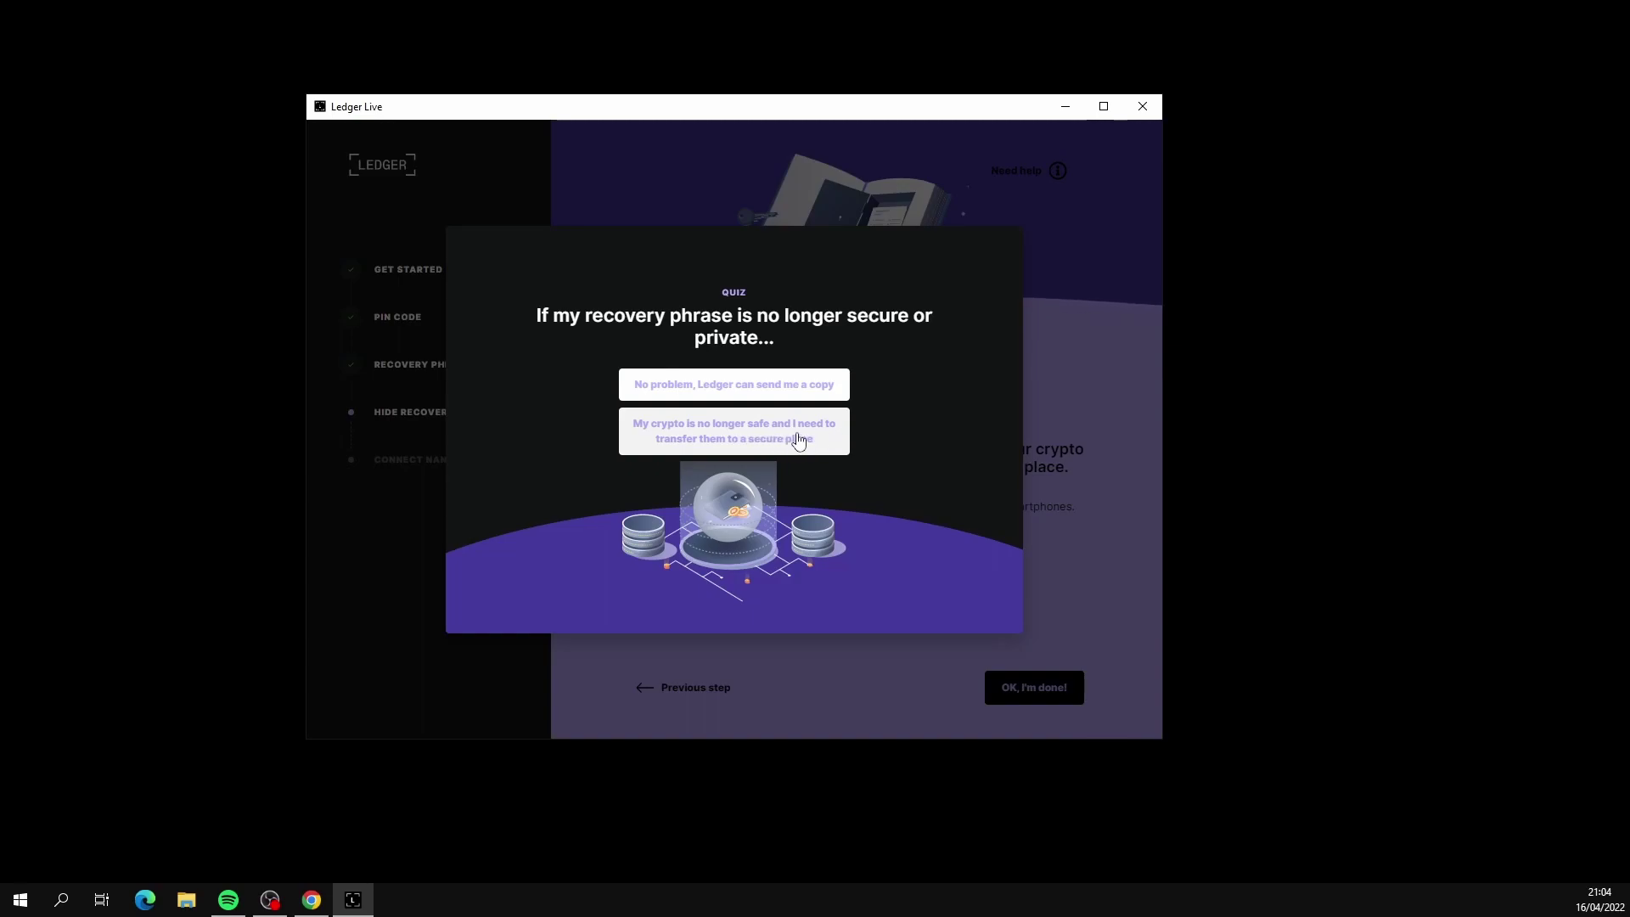
pyautogui.click(834, 445)
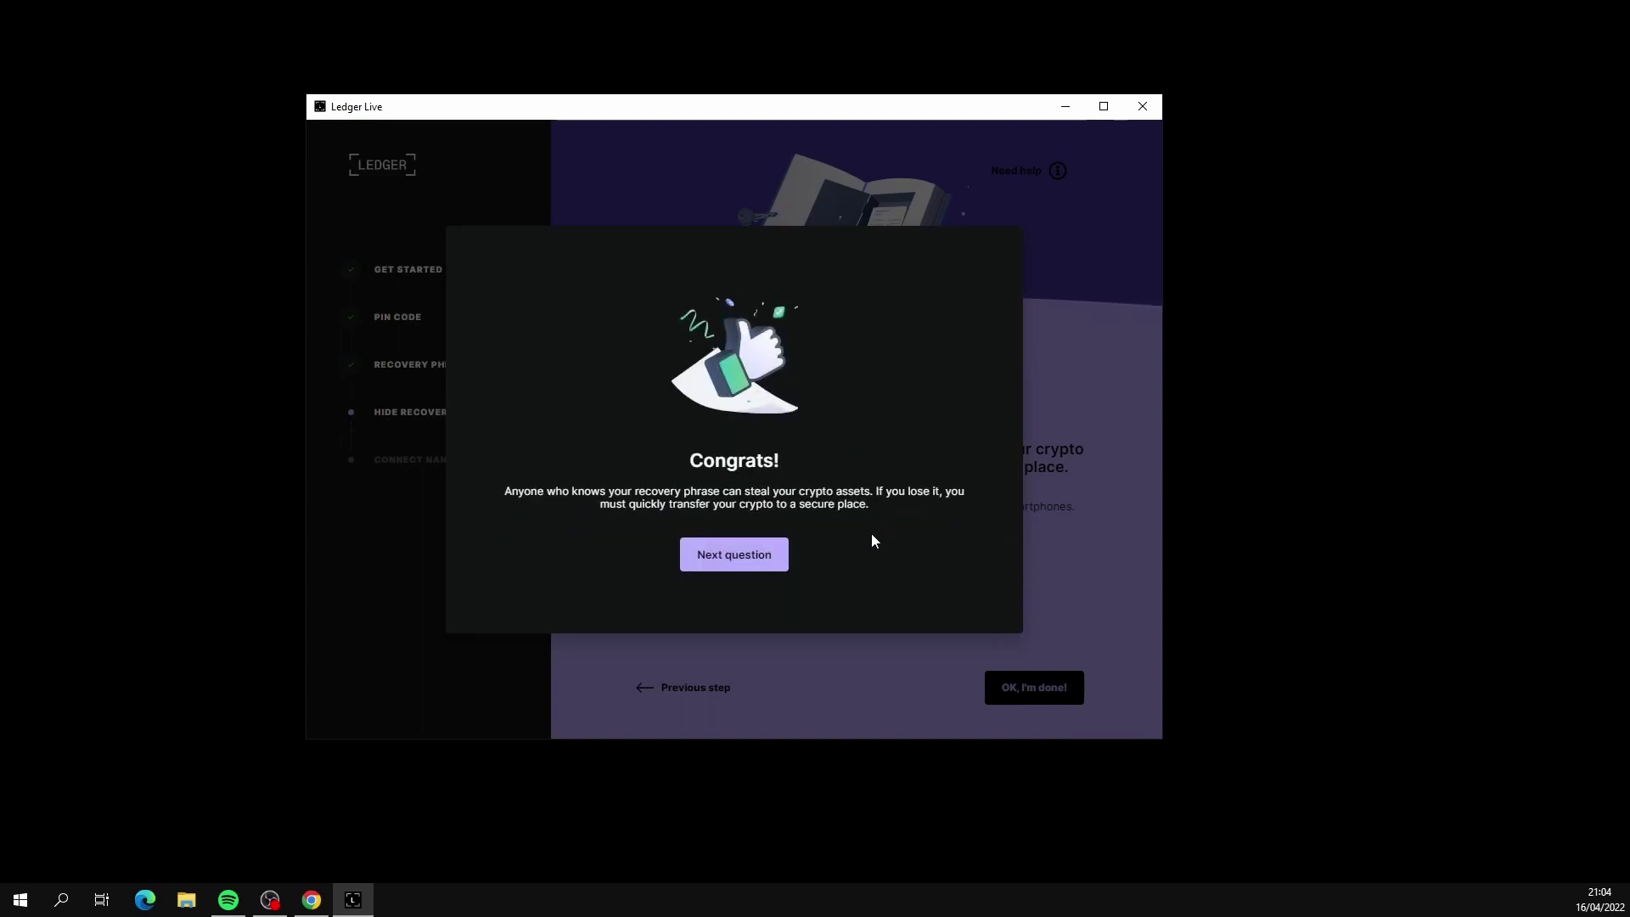
pyautogui.click(768, 556)
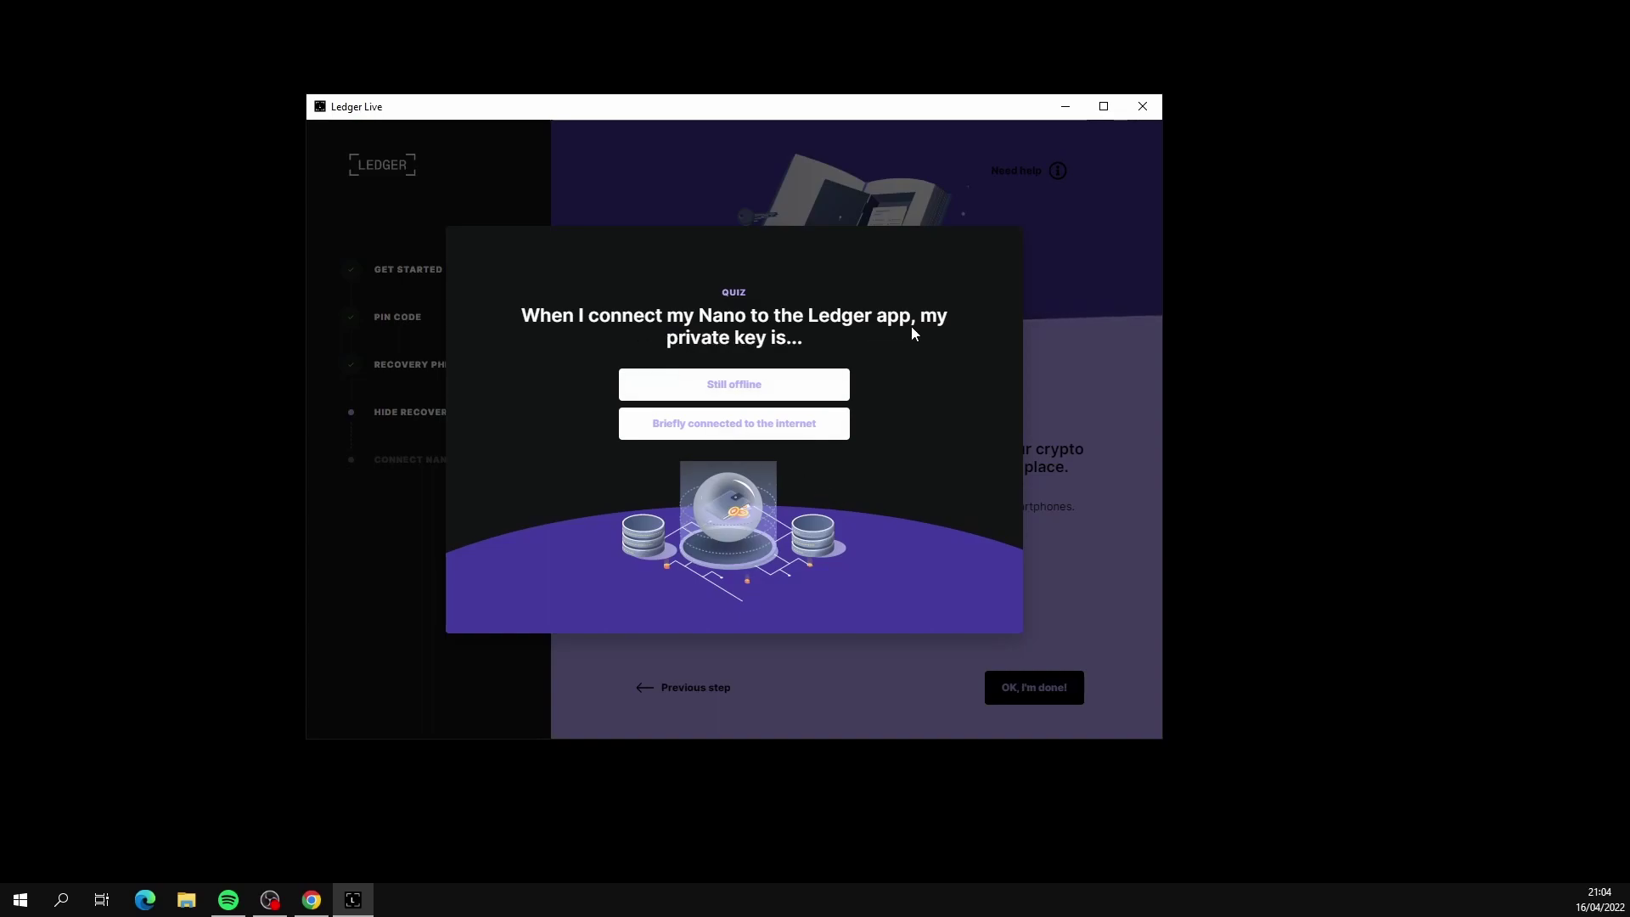
pyautogui.click(752, 395)
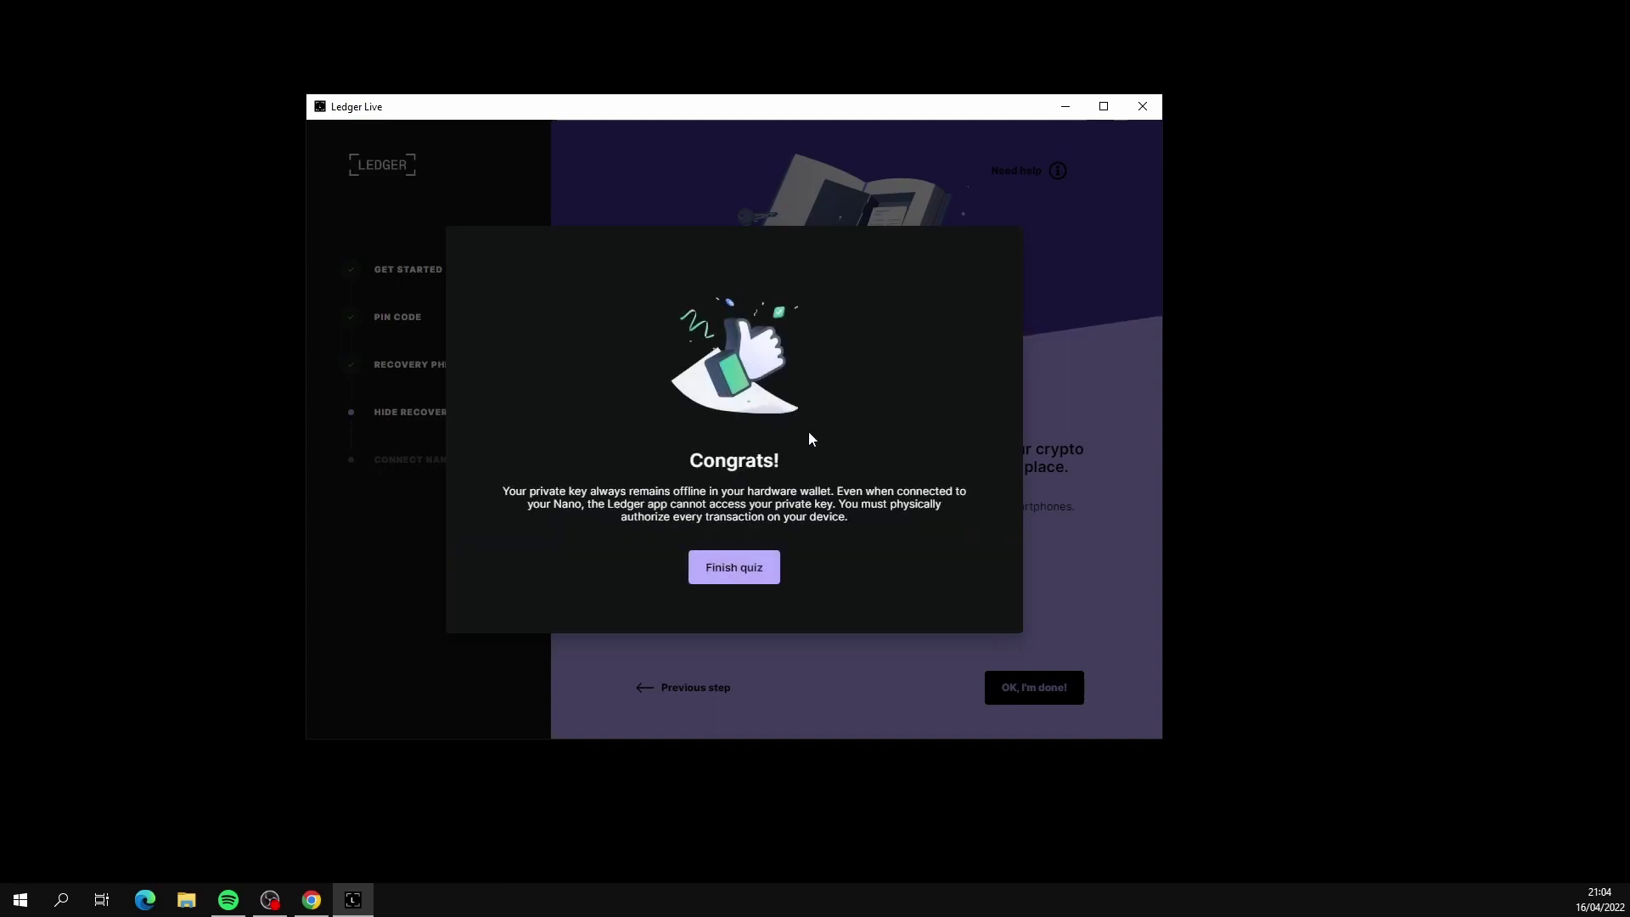
pyautogui.click(759, 570)
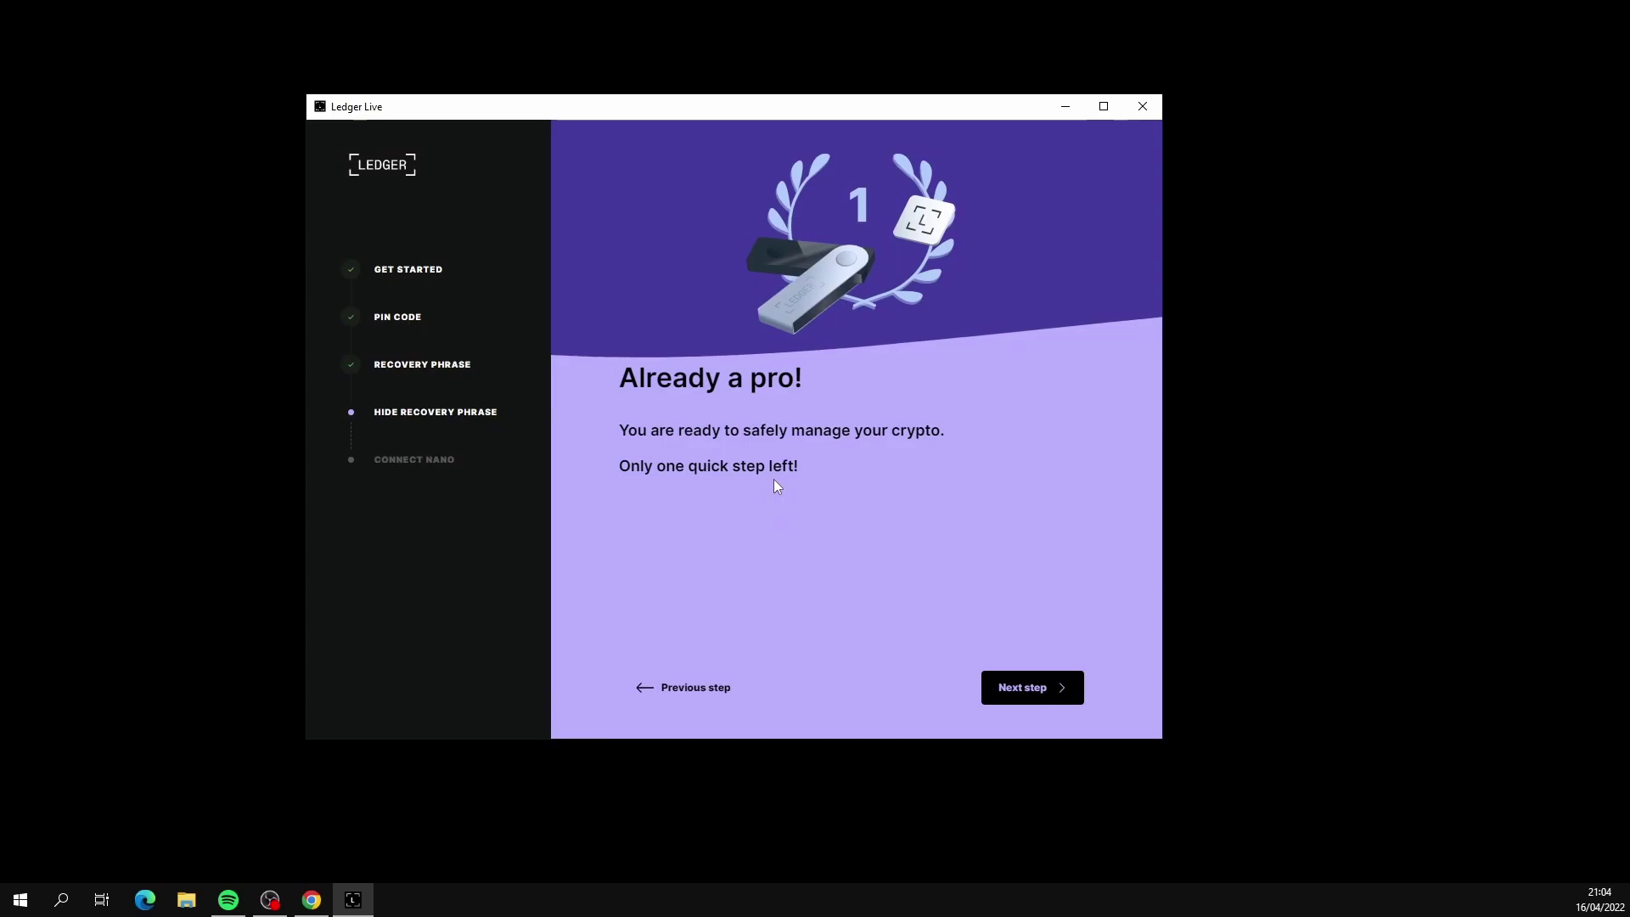
# Continue to the genuine check and verify the Nano S Plus is genuine.
pyautogui.click(1045, 691)
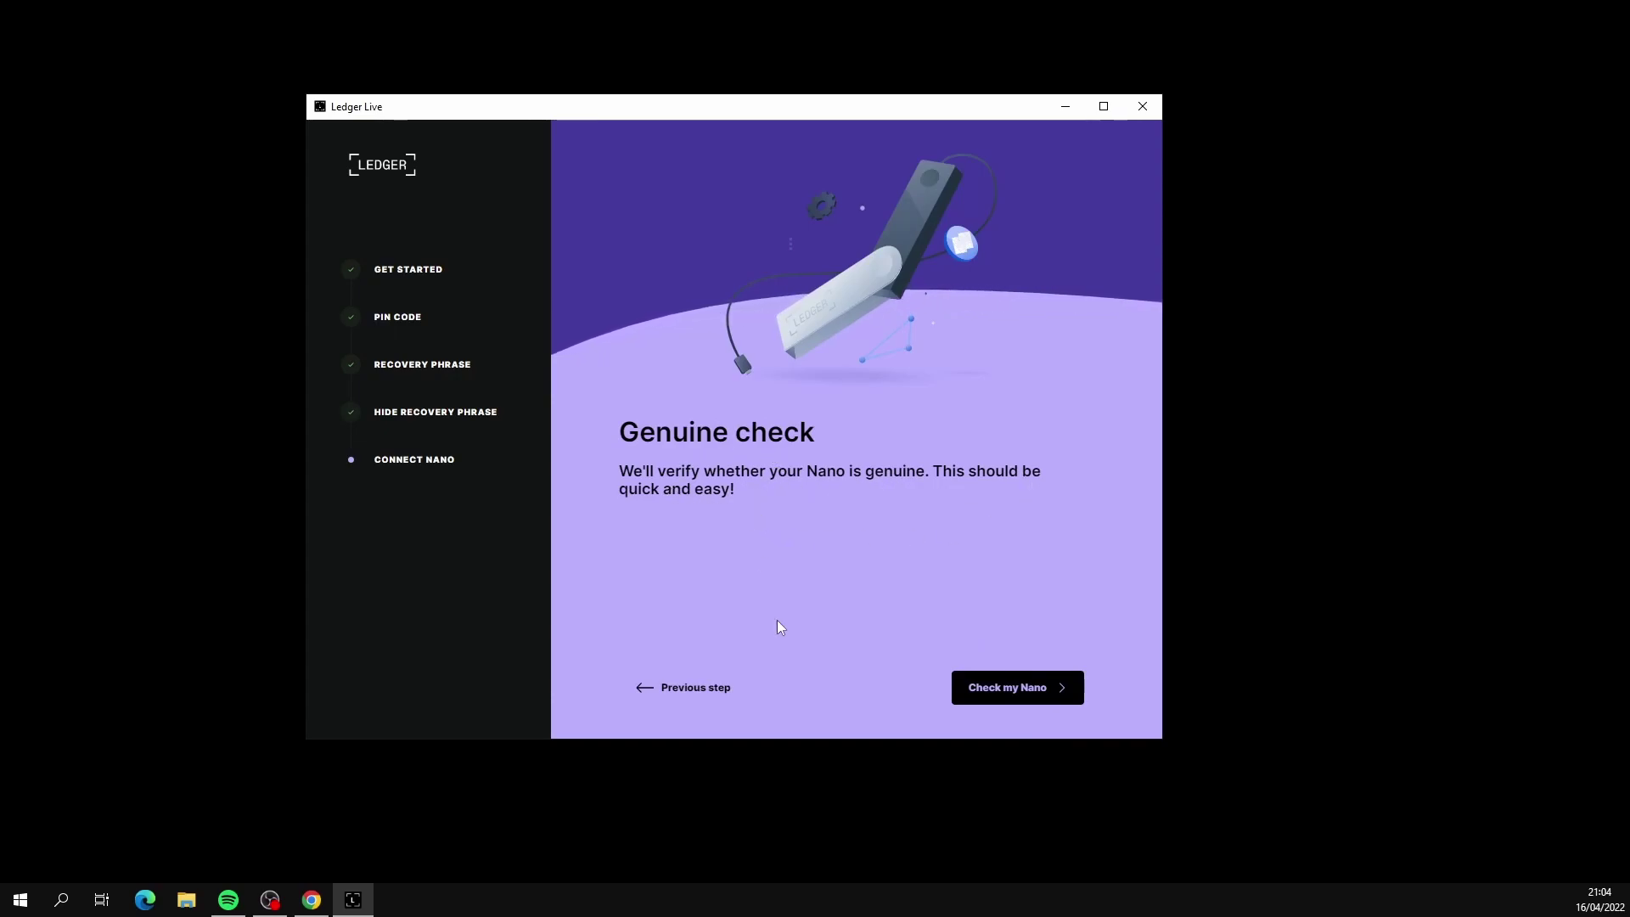
pyautogui.click(1040, 694)
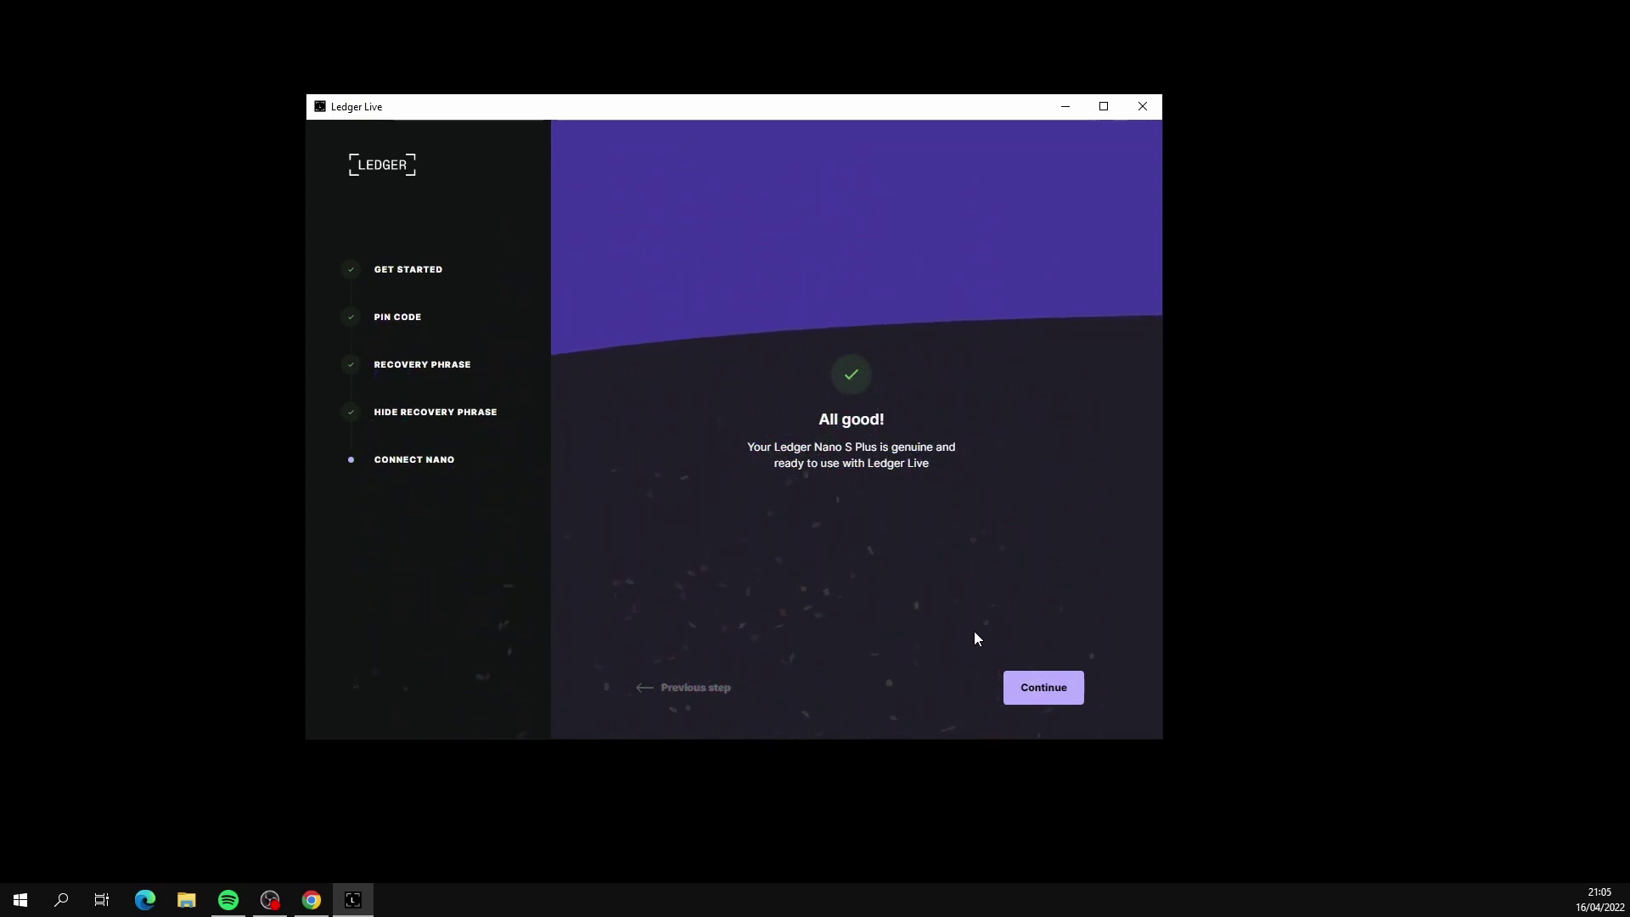
# Leave onboarding for the portfolio and start adding an account from the crypto asset list.
pyautogui.click(1017, 687)
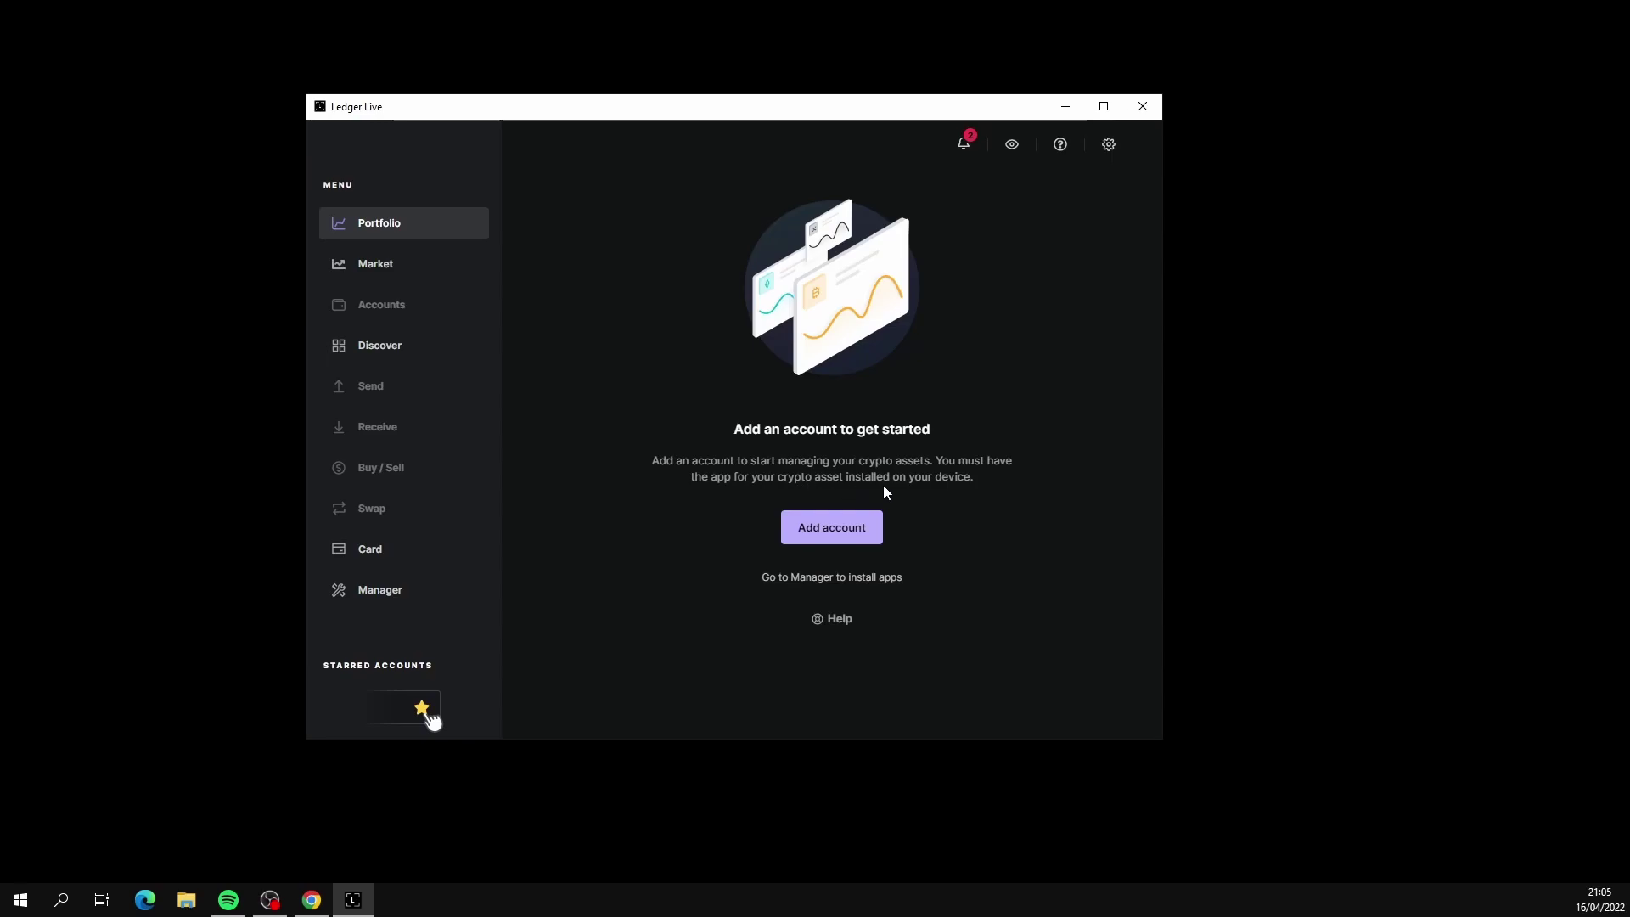
pyautogui.click(859, 529)
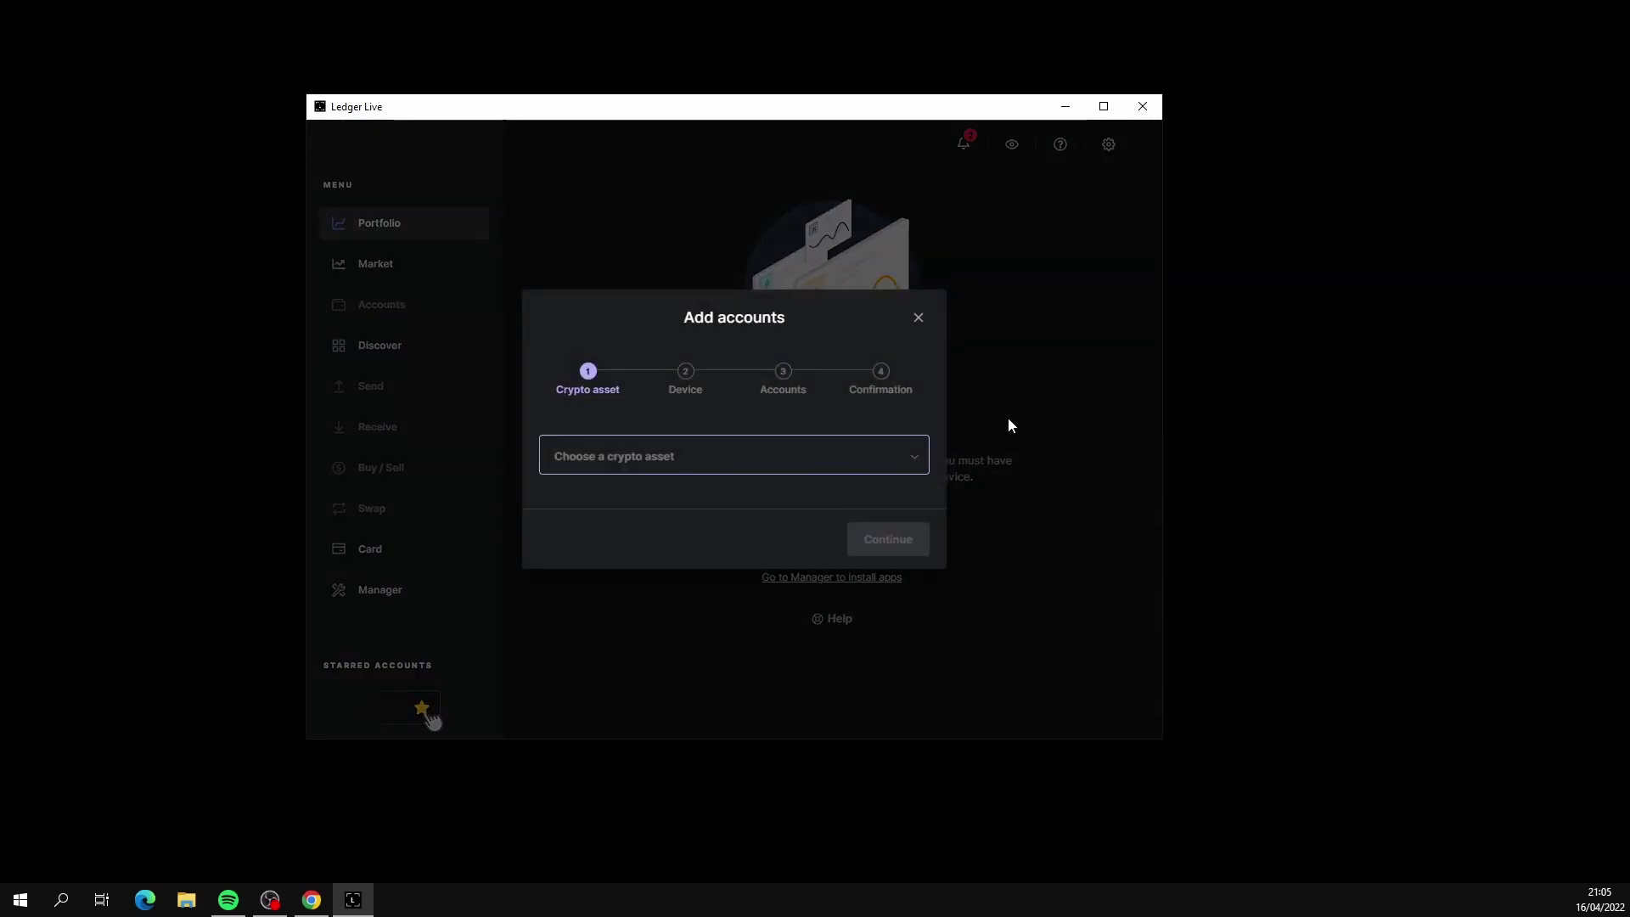
pyautogui.click(597, 465)
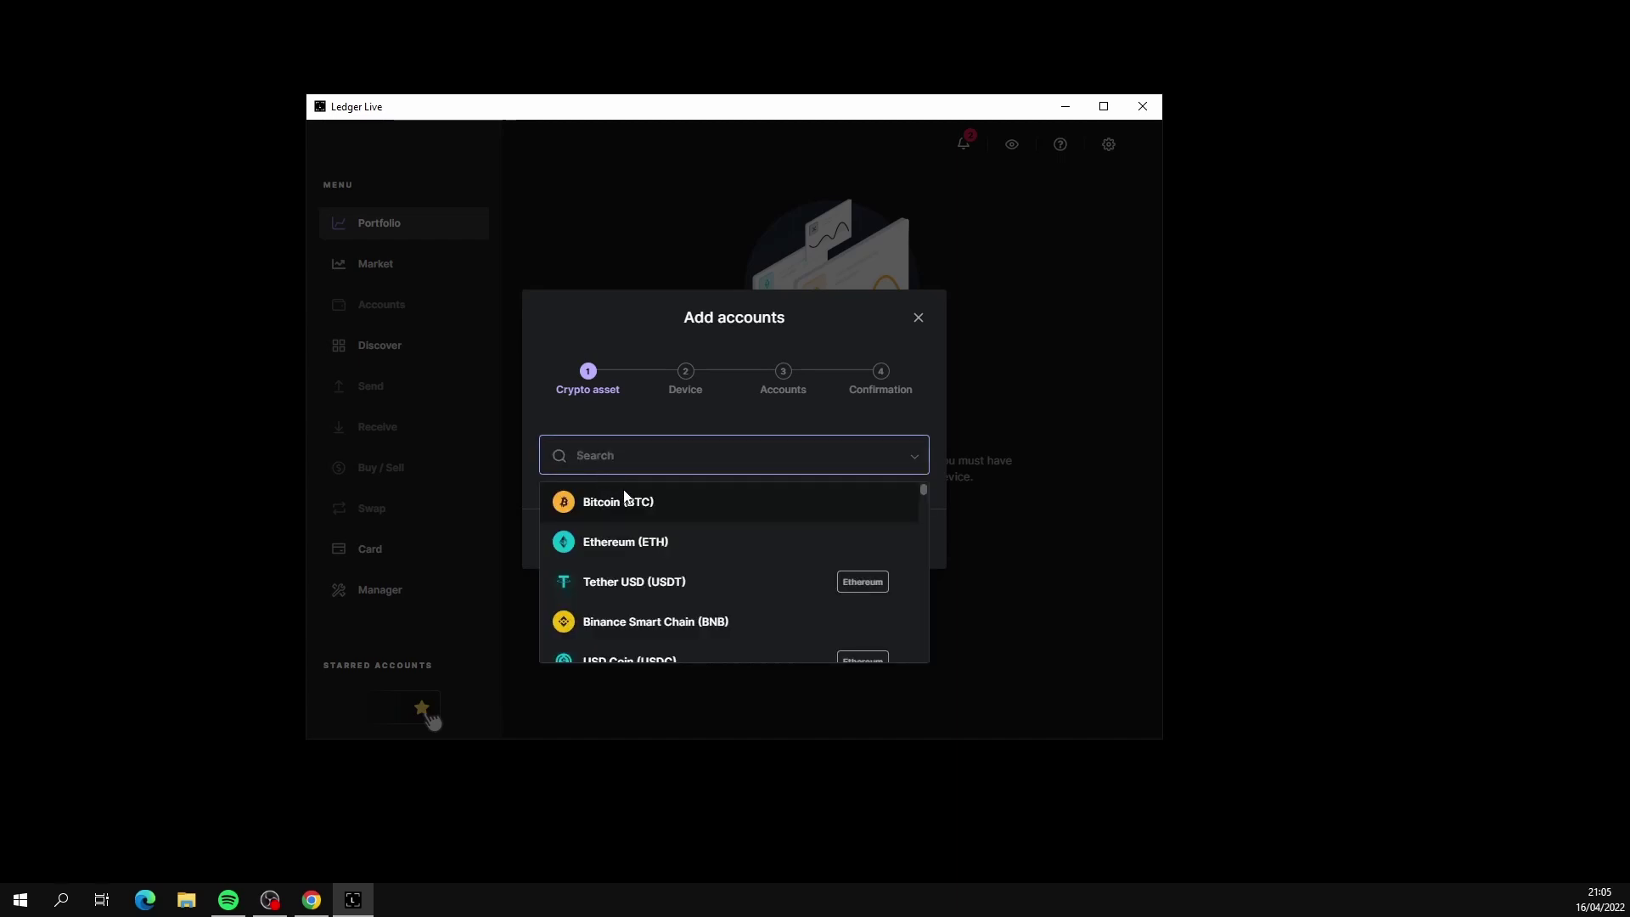
# Pick Cosmos (ATOM) as the asset and continue to the device step.
pyautogui.scroll(-2, 700, 562)
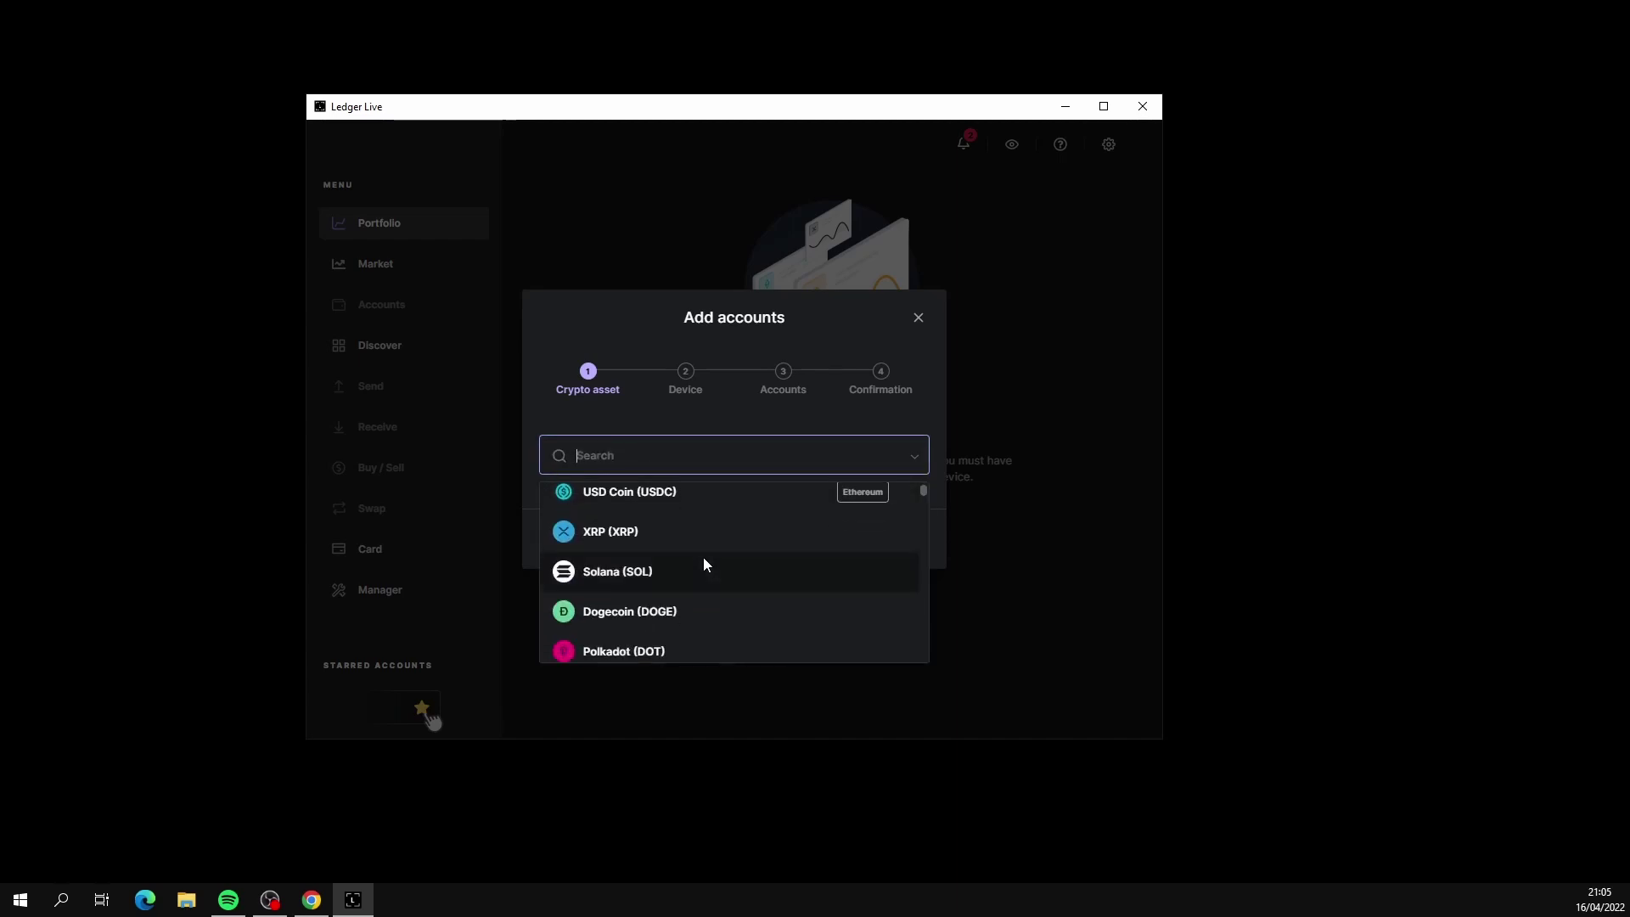
pyautogui.scroll(-2, 703, 556)
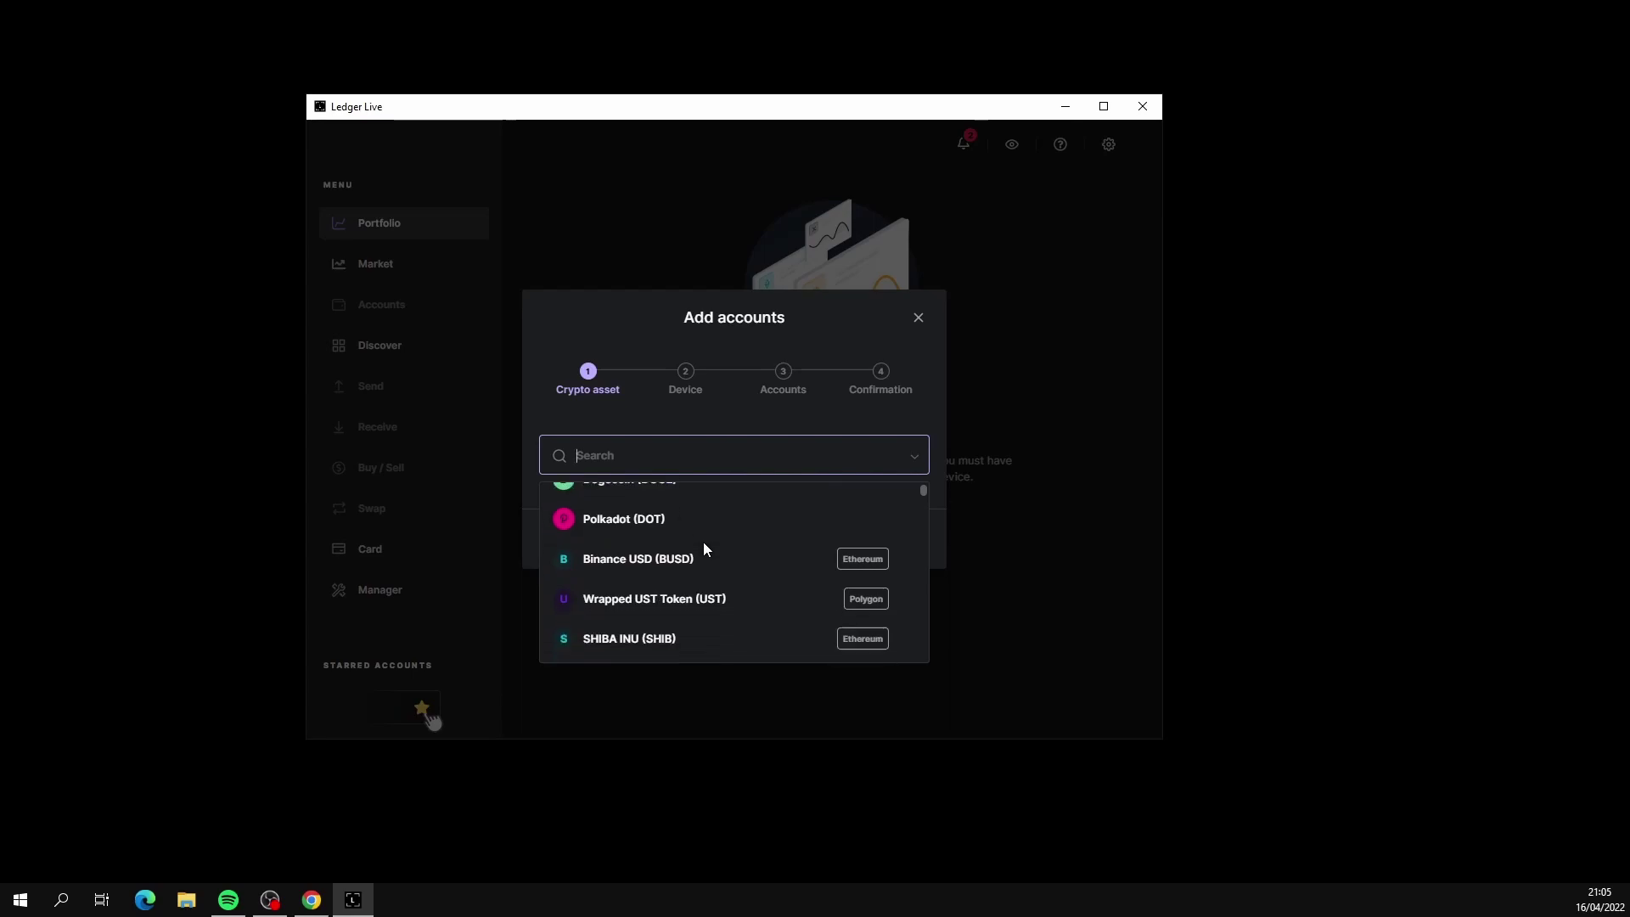
pyautogui.scroll(-2, 704, 544)
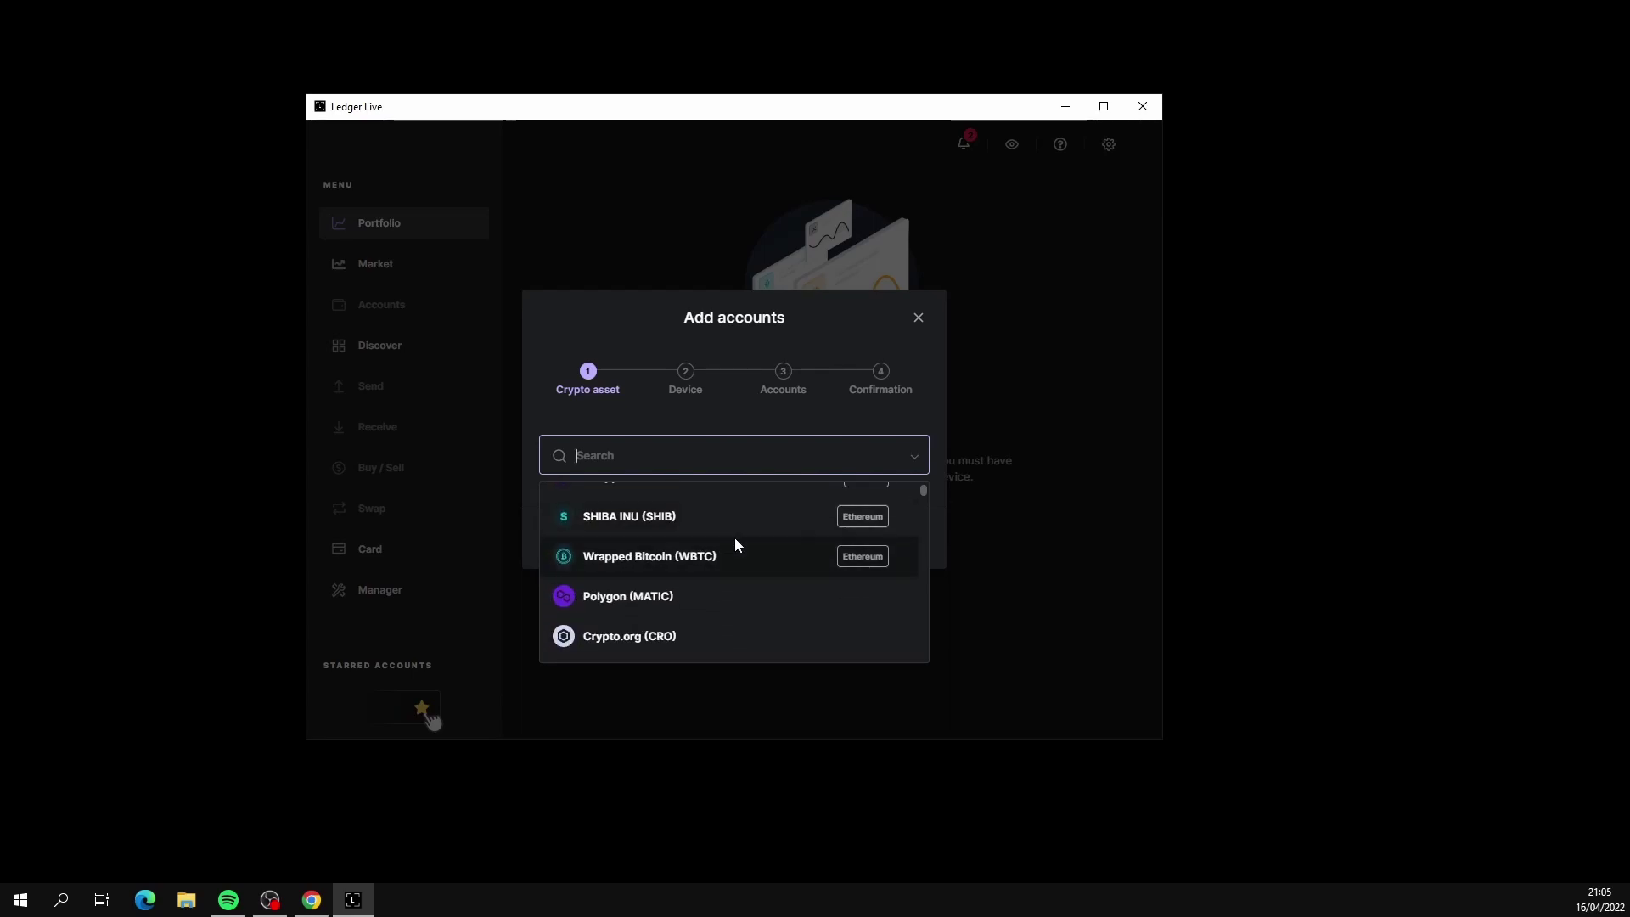
pyautogui.scroll(-3, 735, 547)
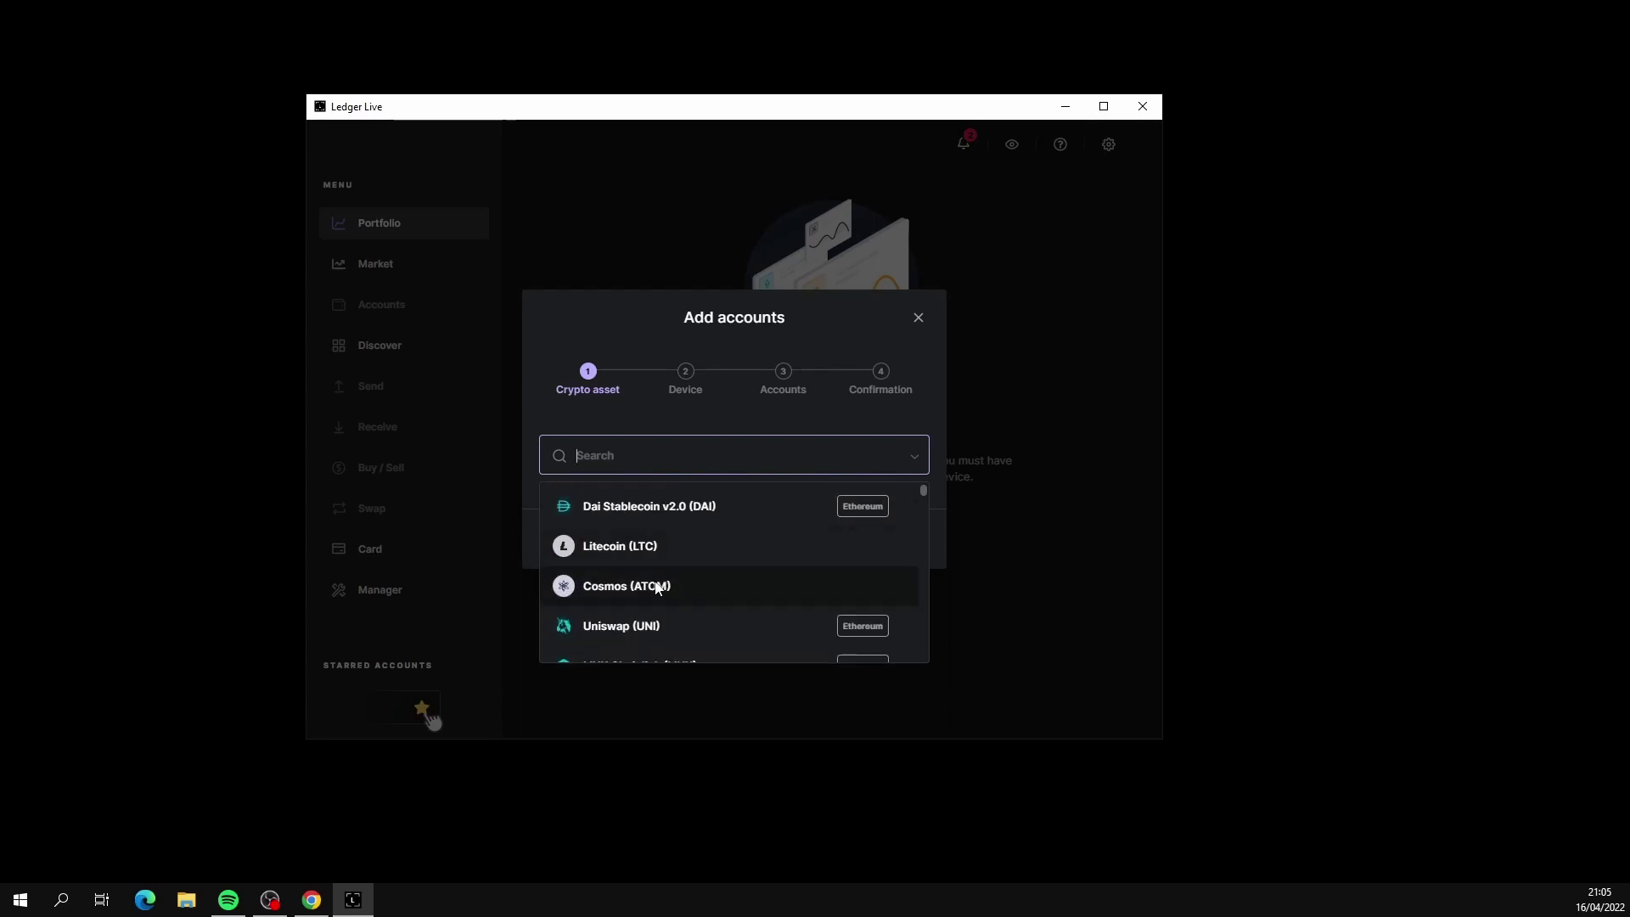
pyautogui.click(655, 586)
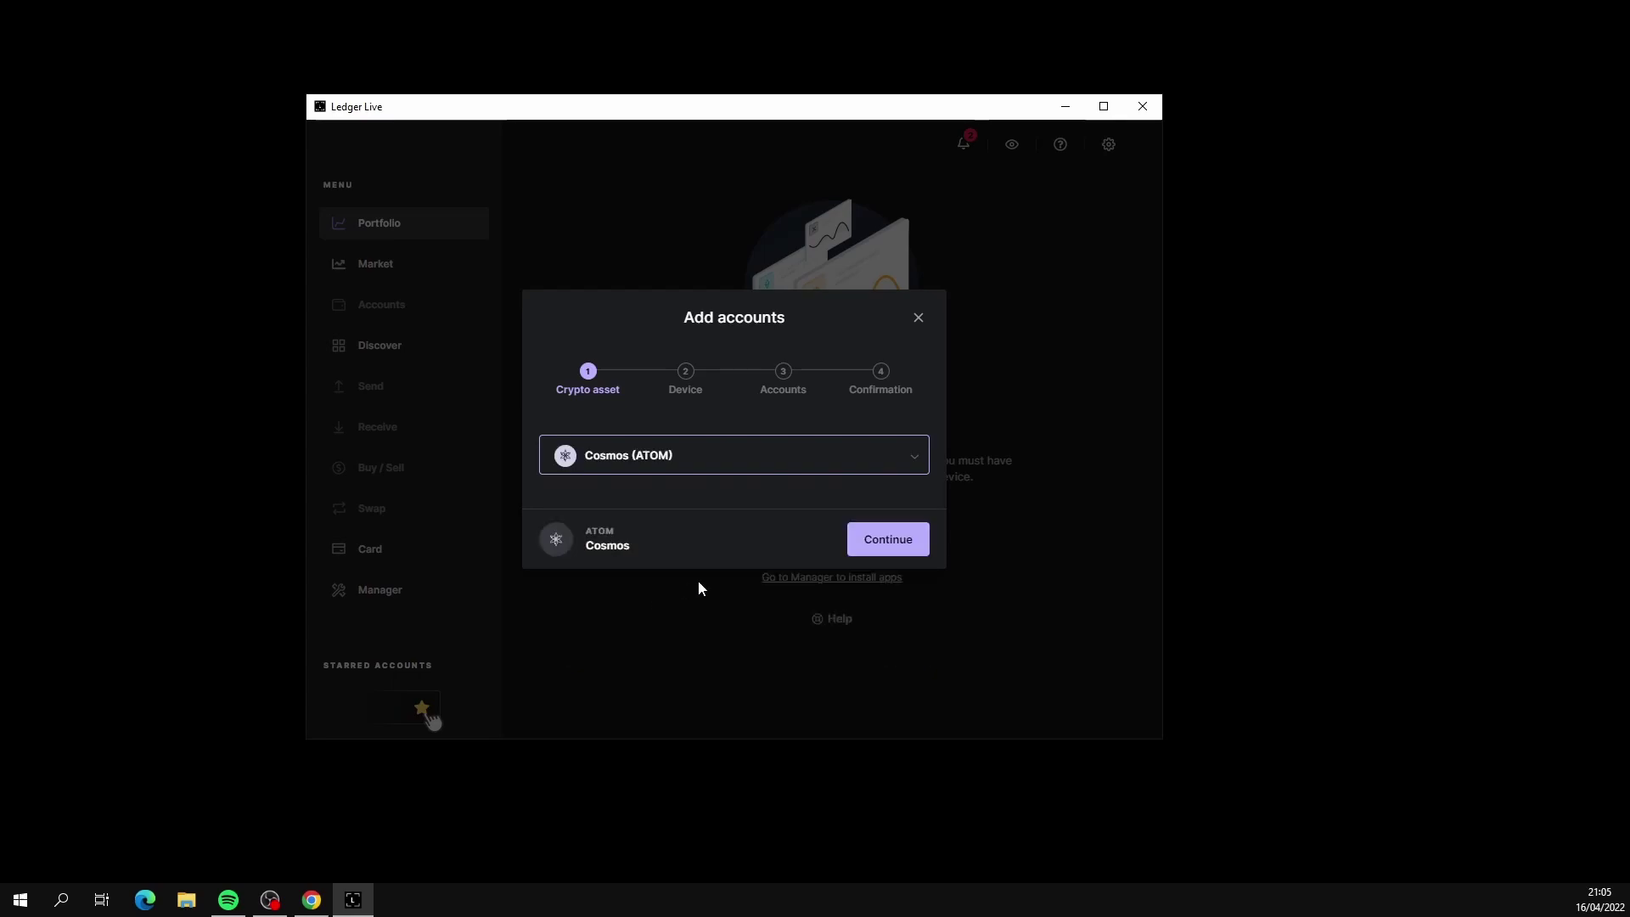
pyautogui.click(900, 546)
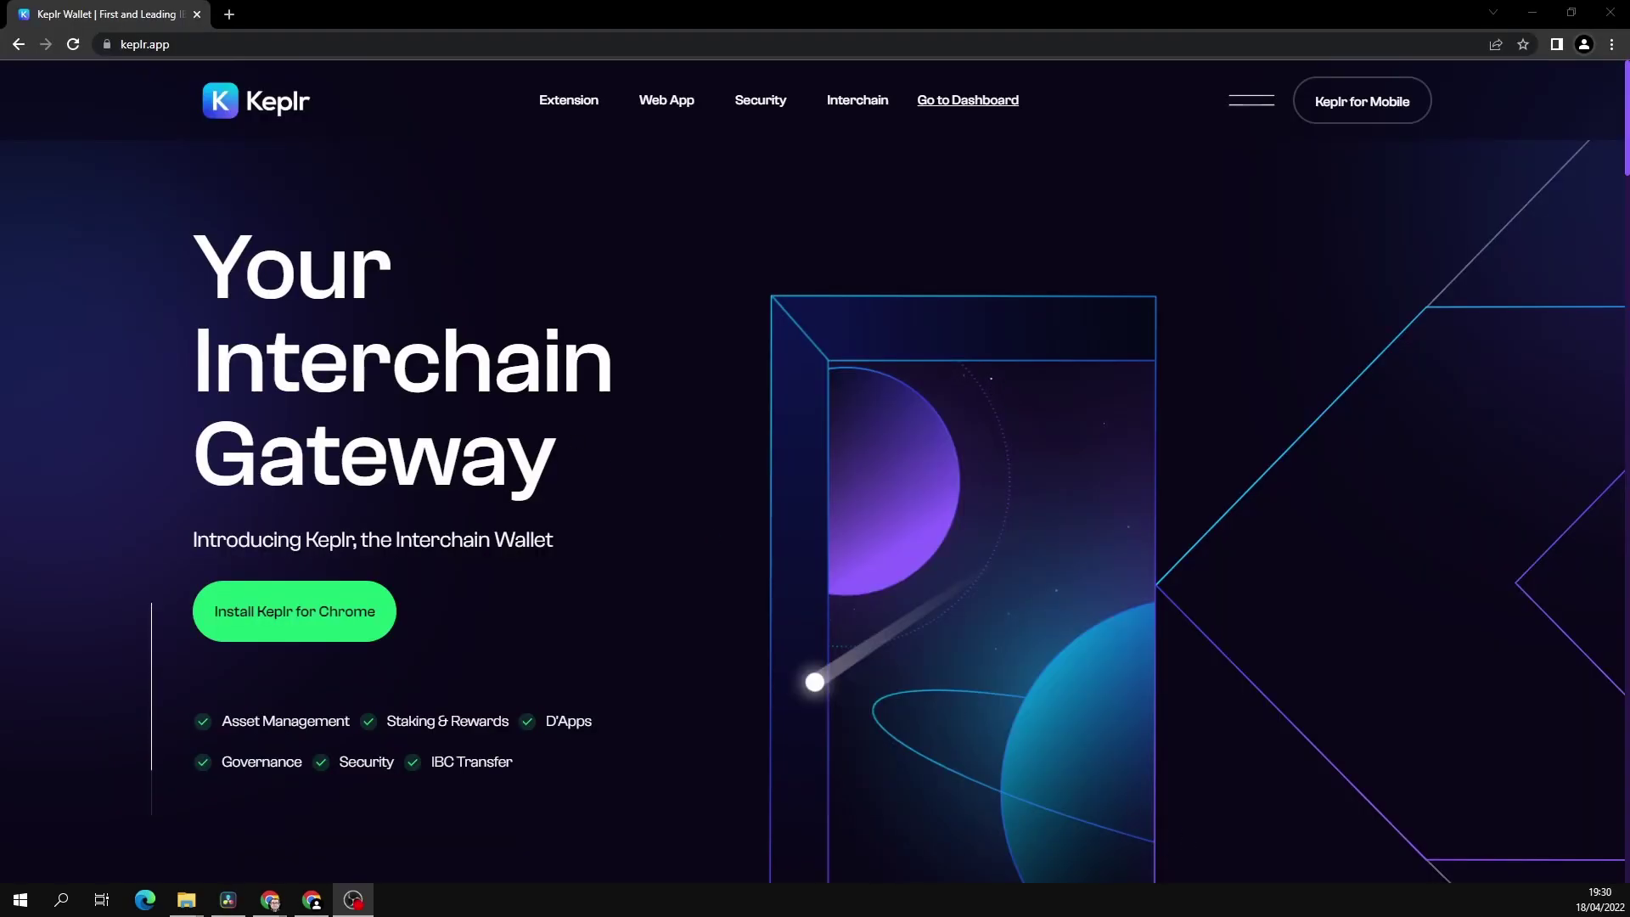
# Install the Keplr extension from the Chrome Web Store, confirming Add extension.
pyautogui.click(318, 626)
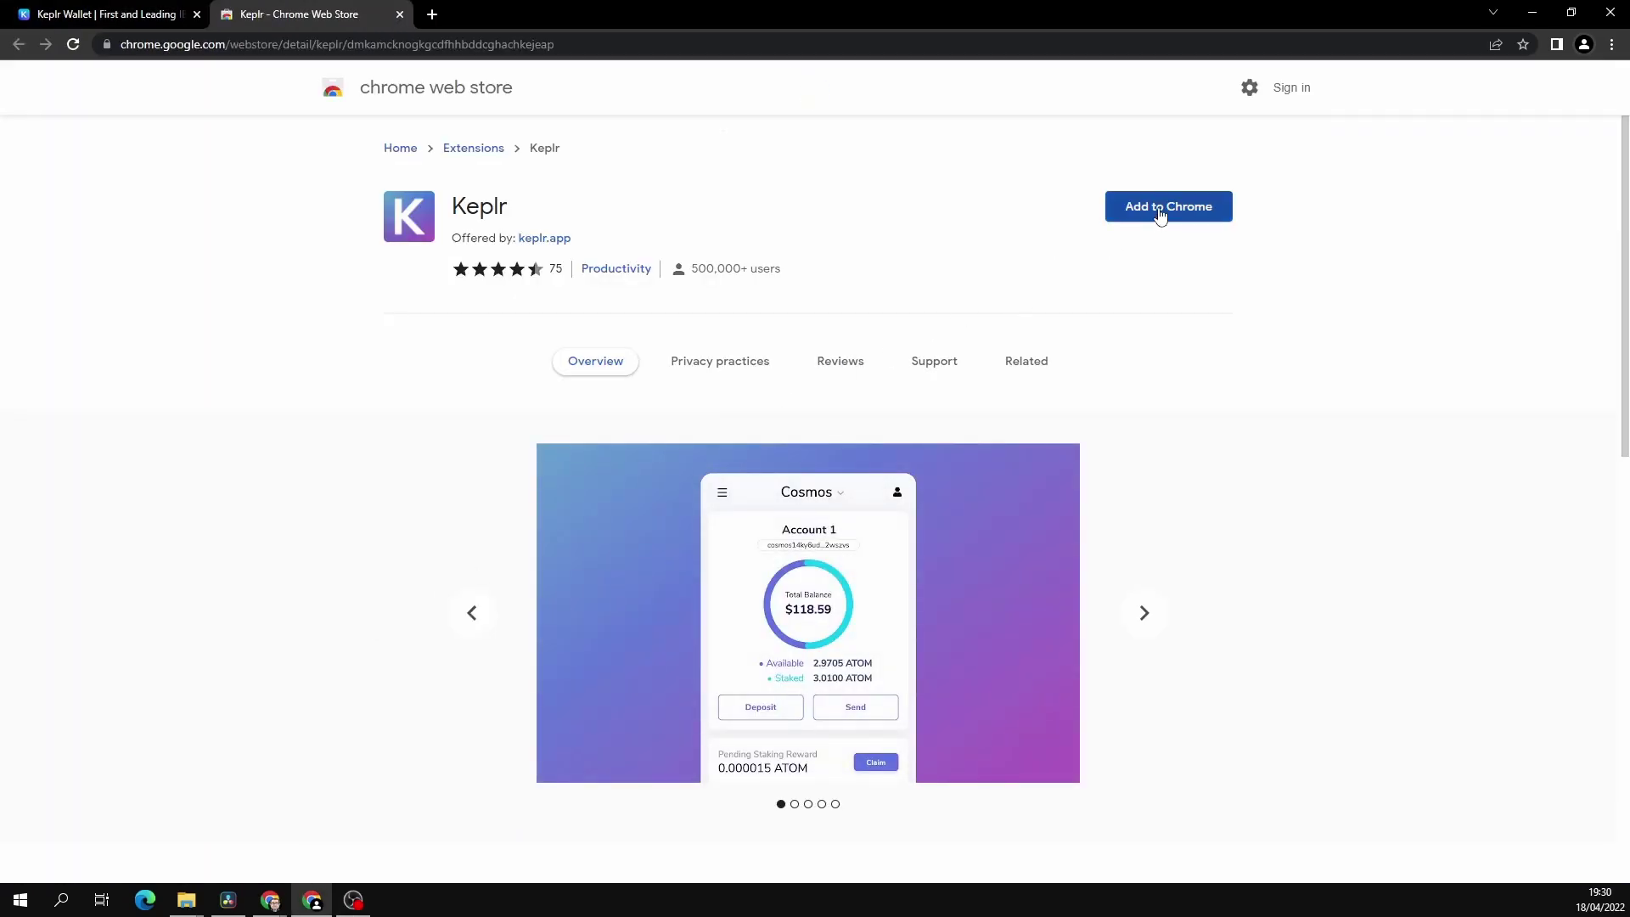
pyautogui.click(1160, 212)
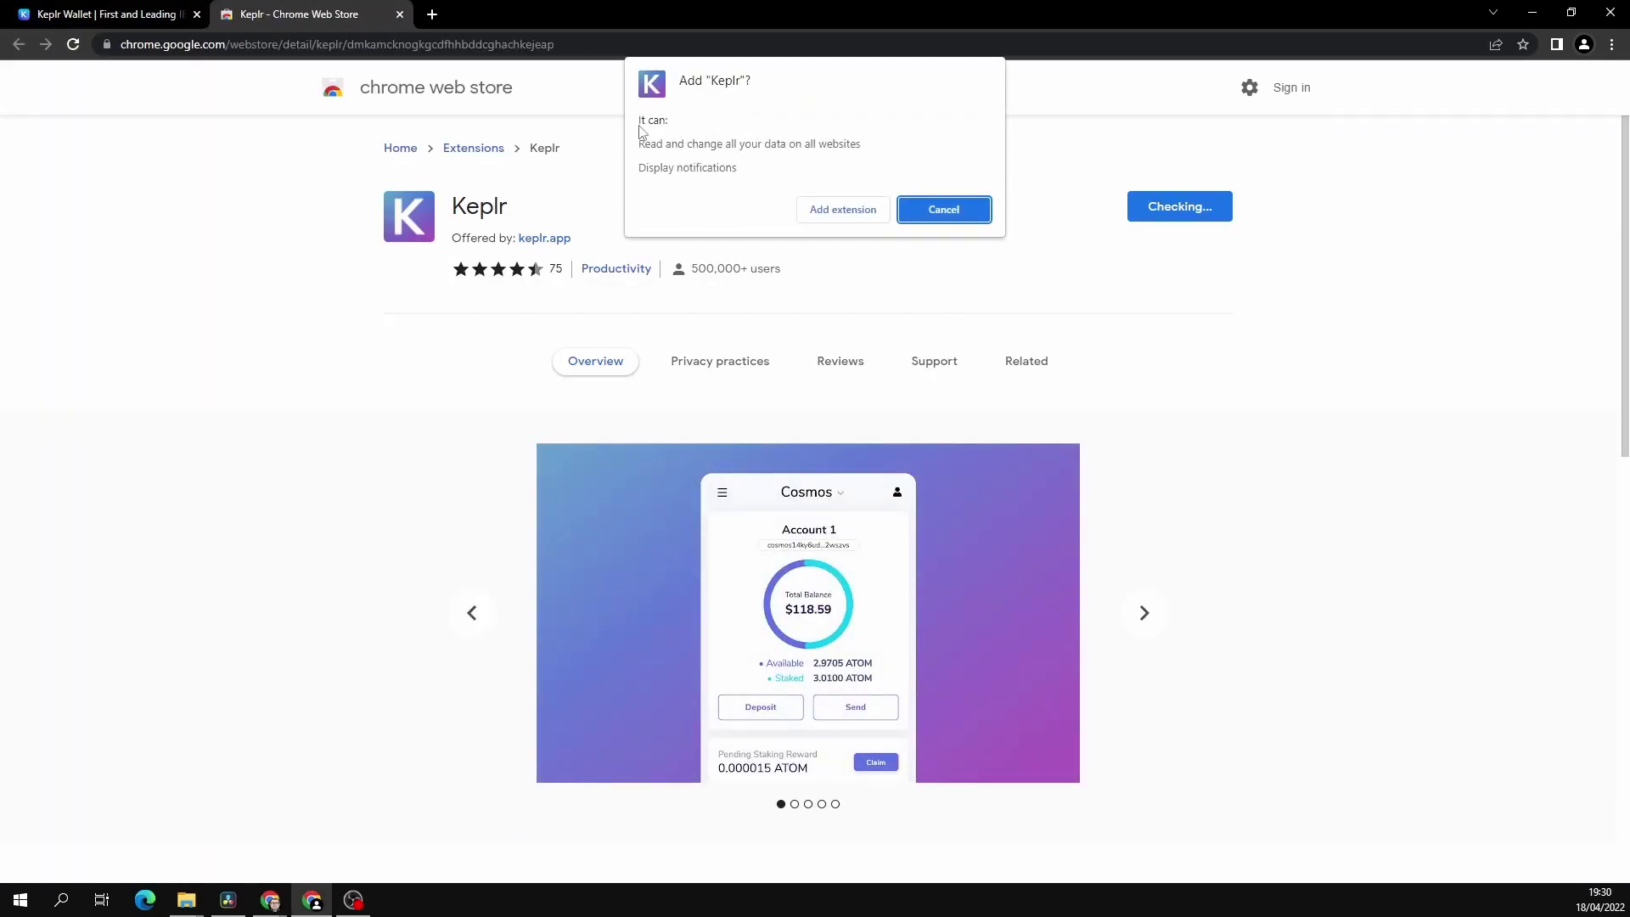
pyautogui.click(862, 211)
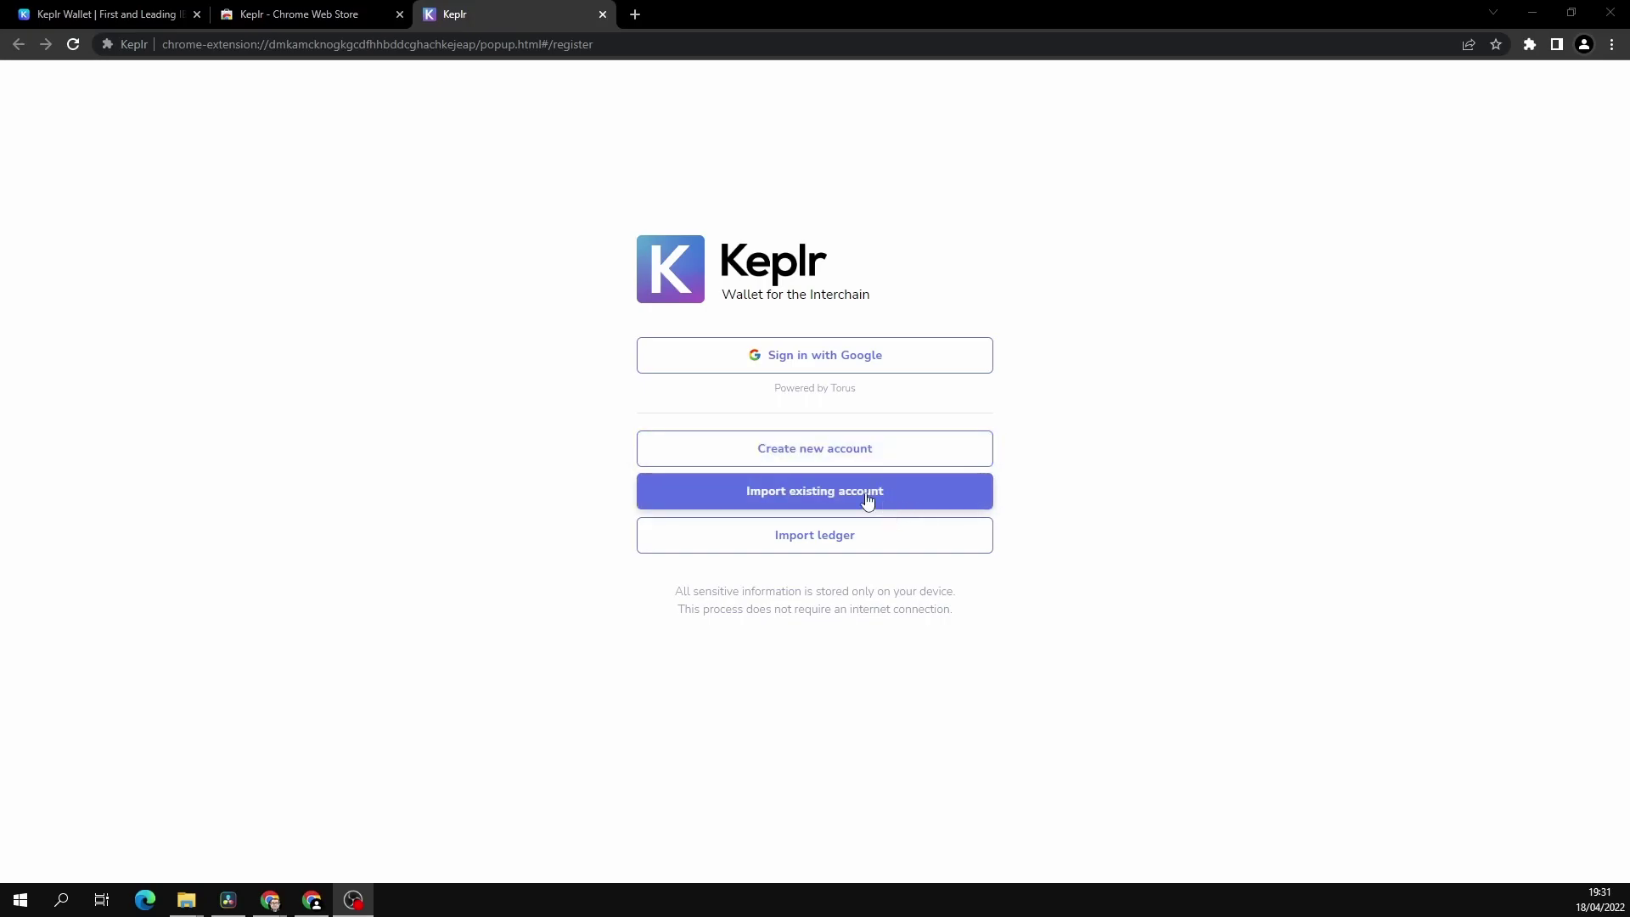
# Choose Import ledger in Keplr and set the account name to 'test'.
pyautogui.click(820, 540)
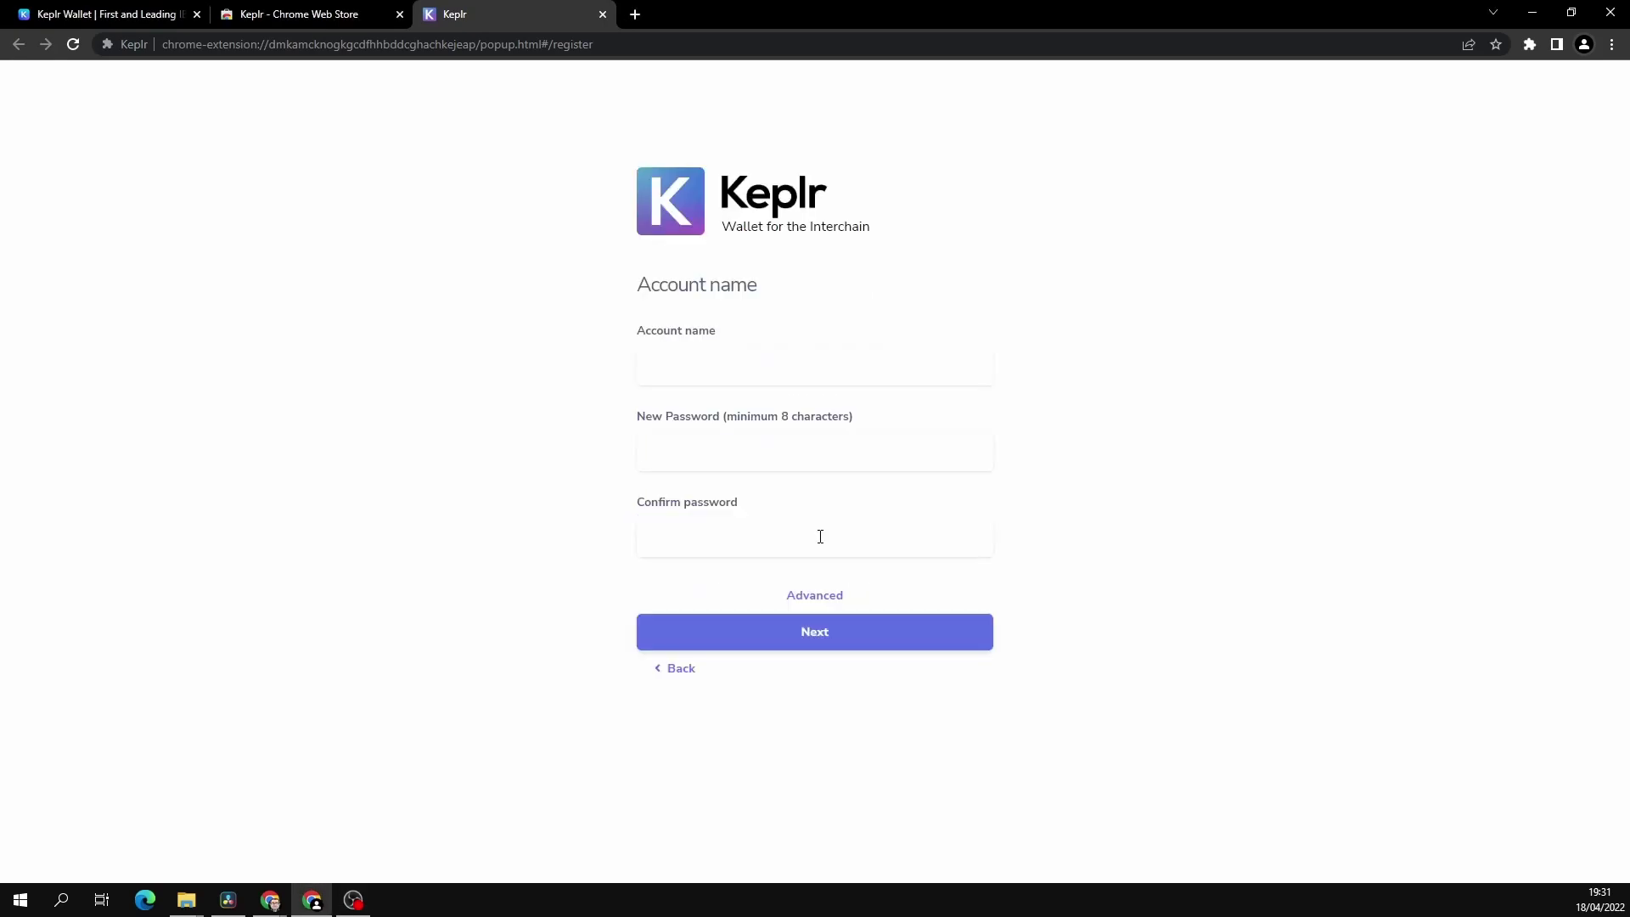
pyautogui.click(690, 368)
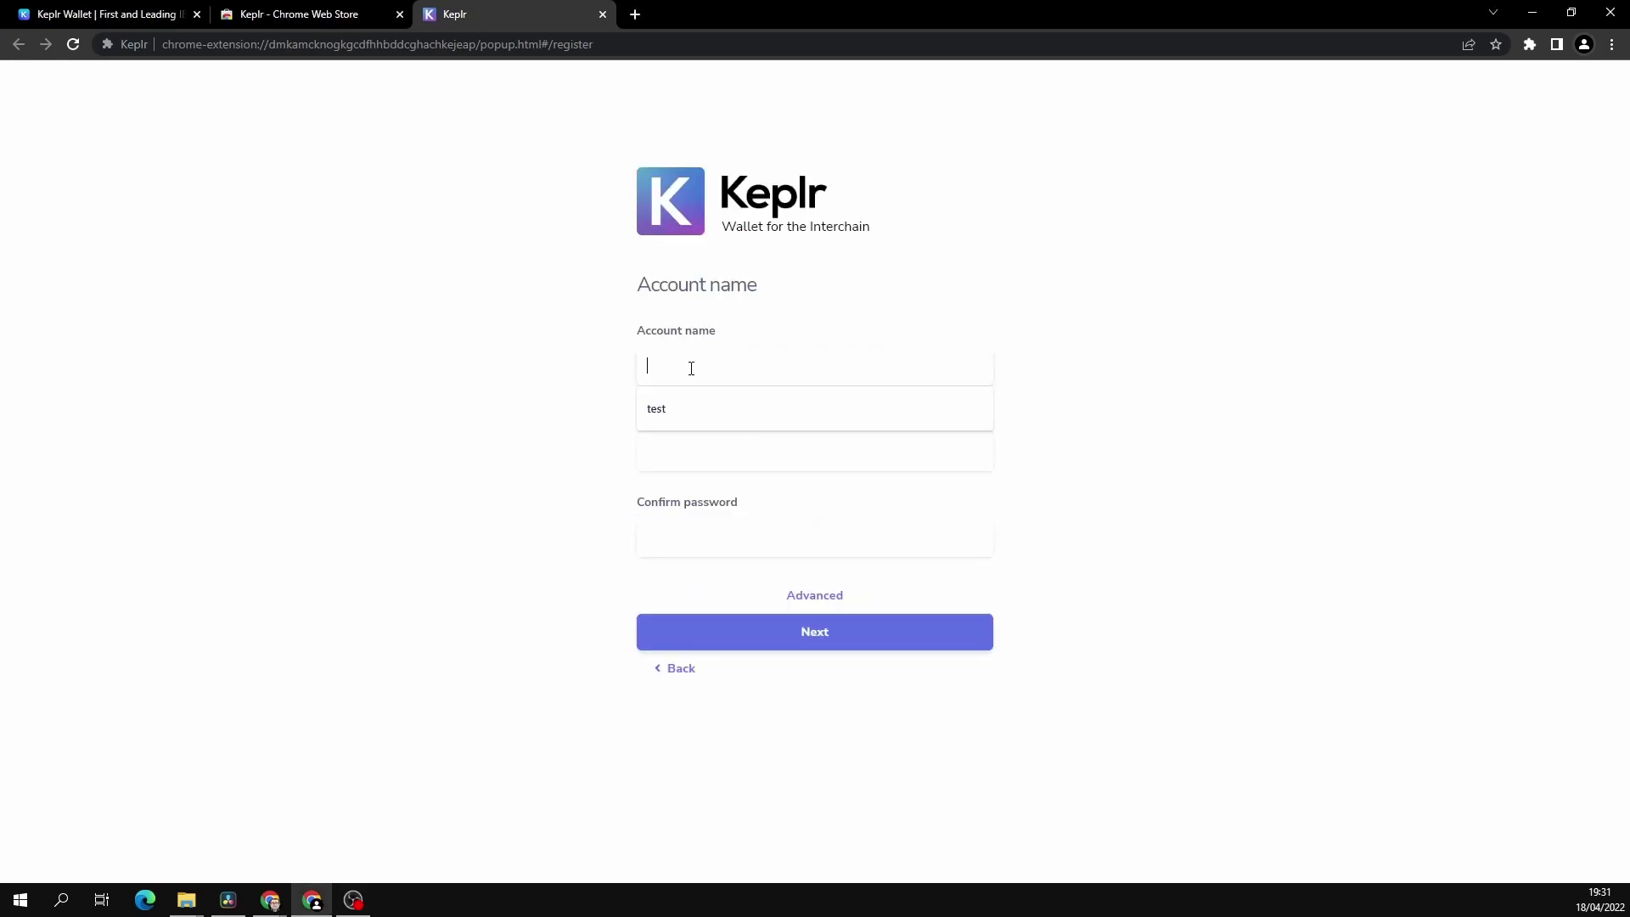
pyautogui.click(696, 403)
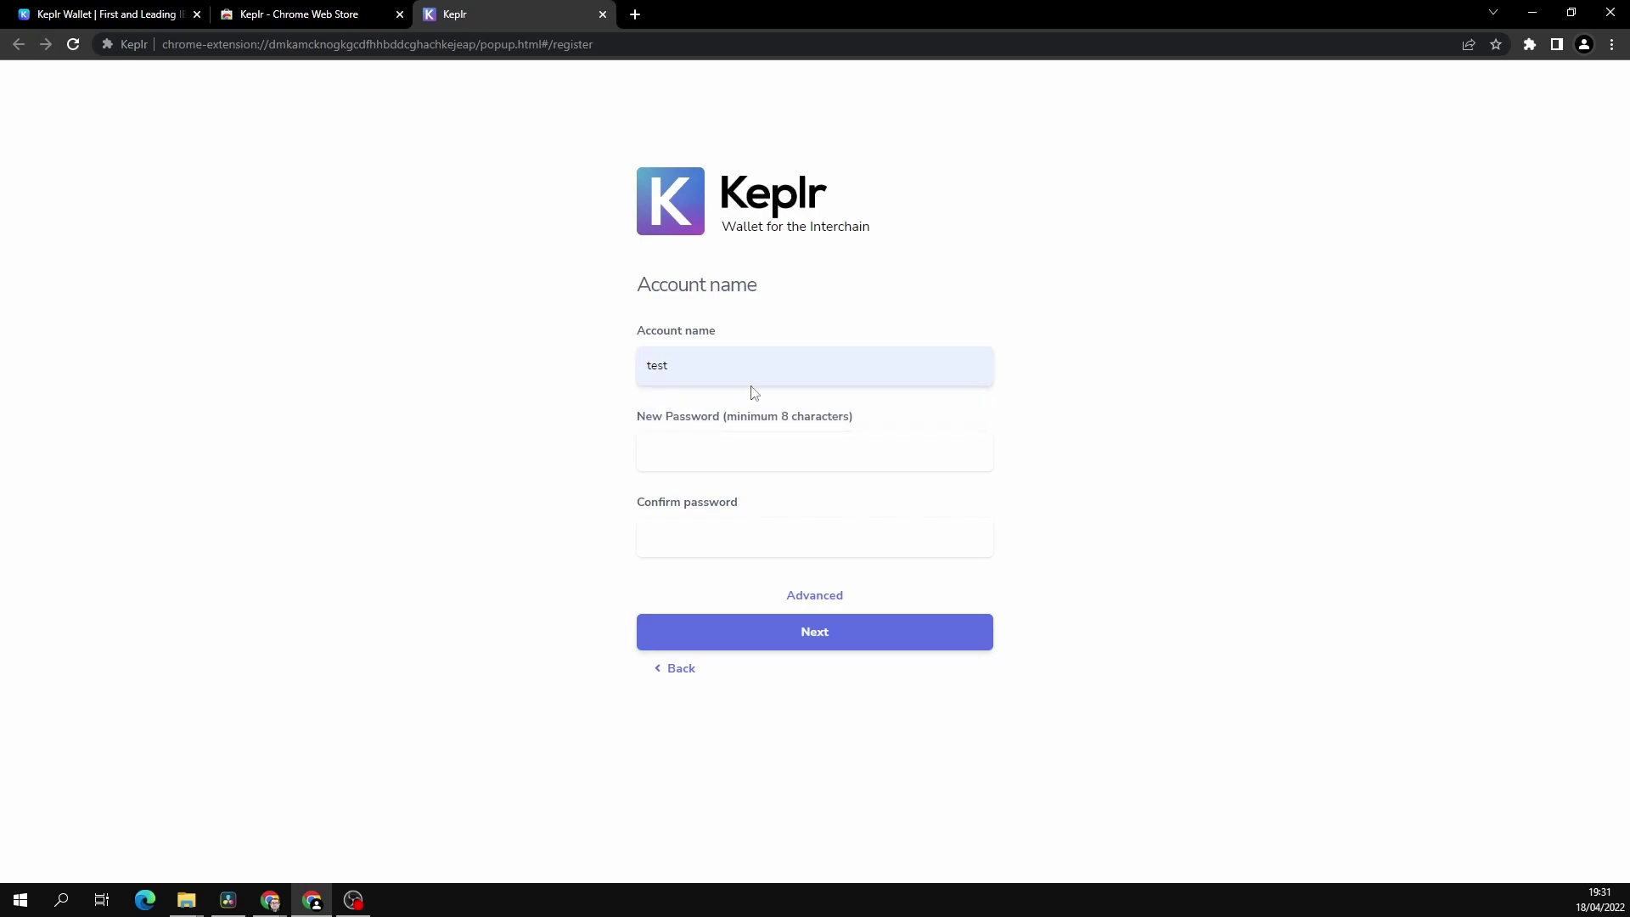
# Enter and confirm a new account password, then submit the form.
pyautogui.click(663, 460)
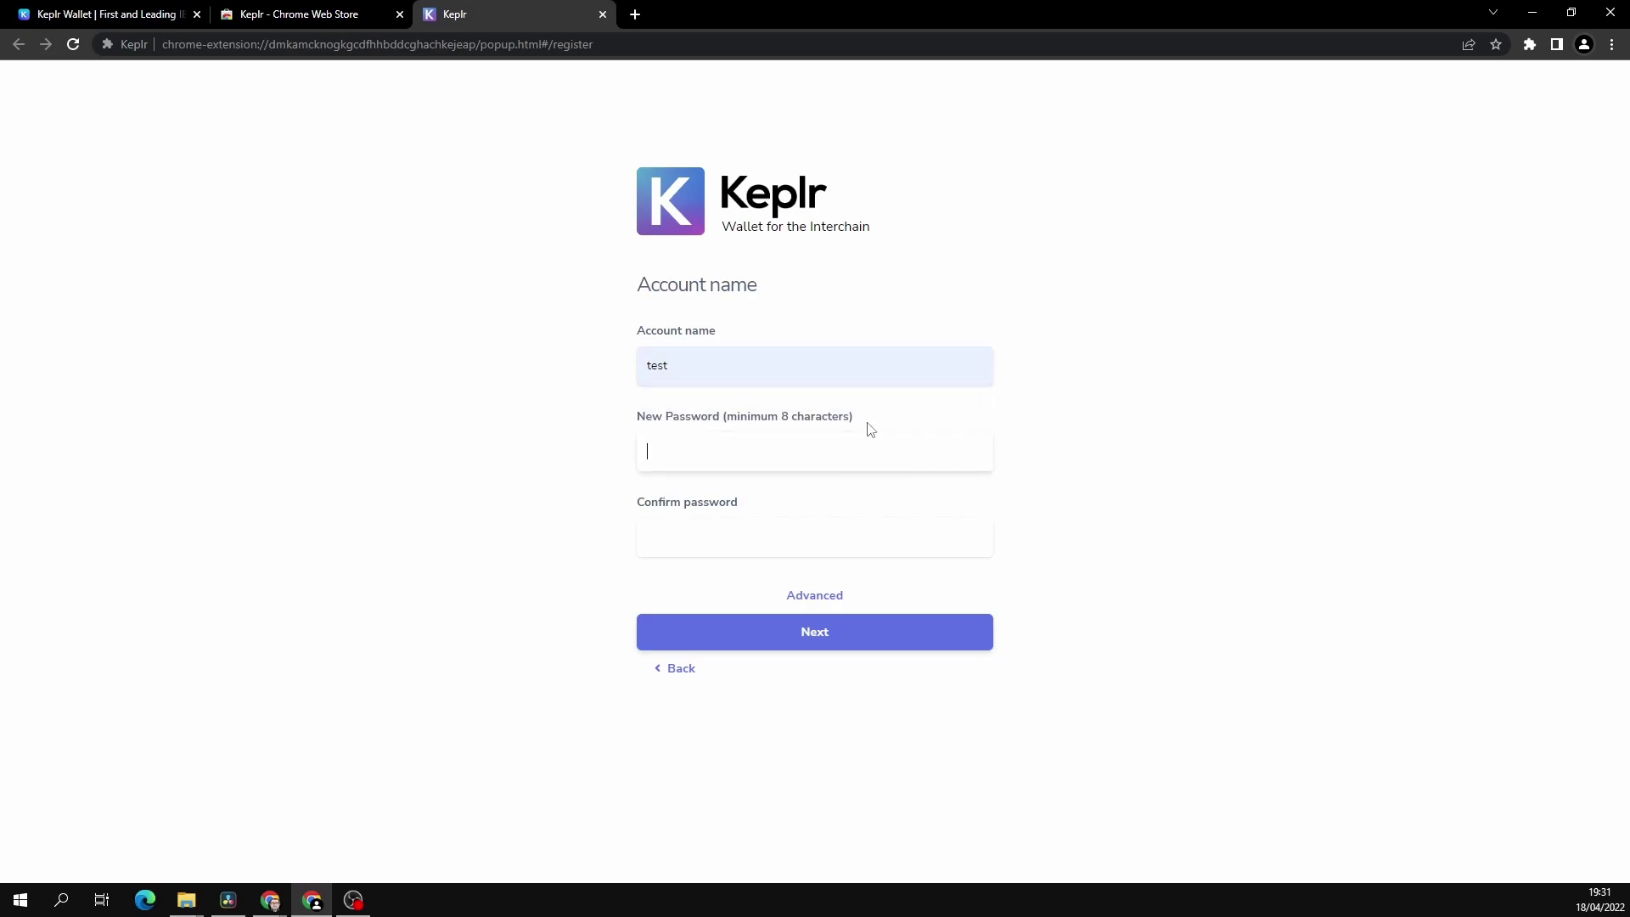
pyautogui.write('•••••••••••')
pyautogui.click(680, 543)
pyautogui.write('•••••••••••')
pyautogui.click(897, 637)
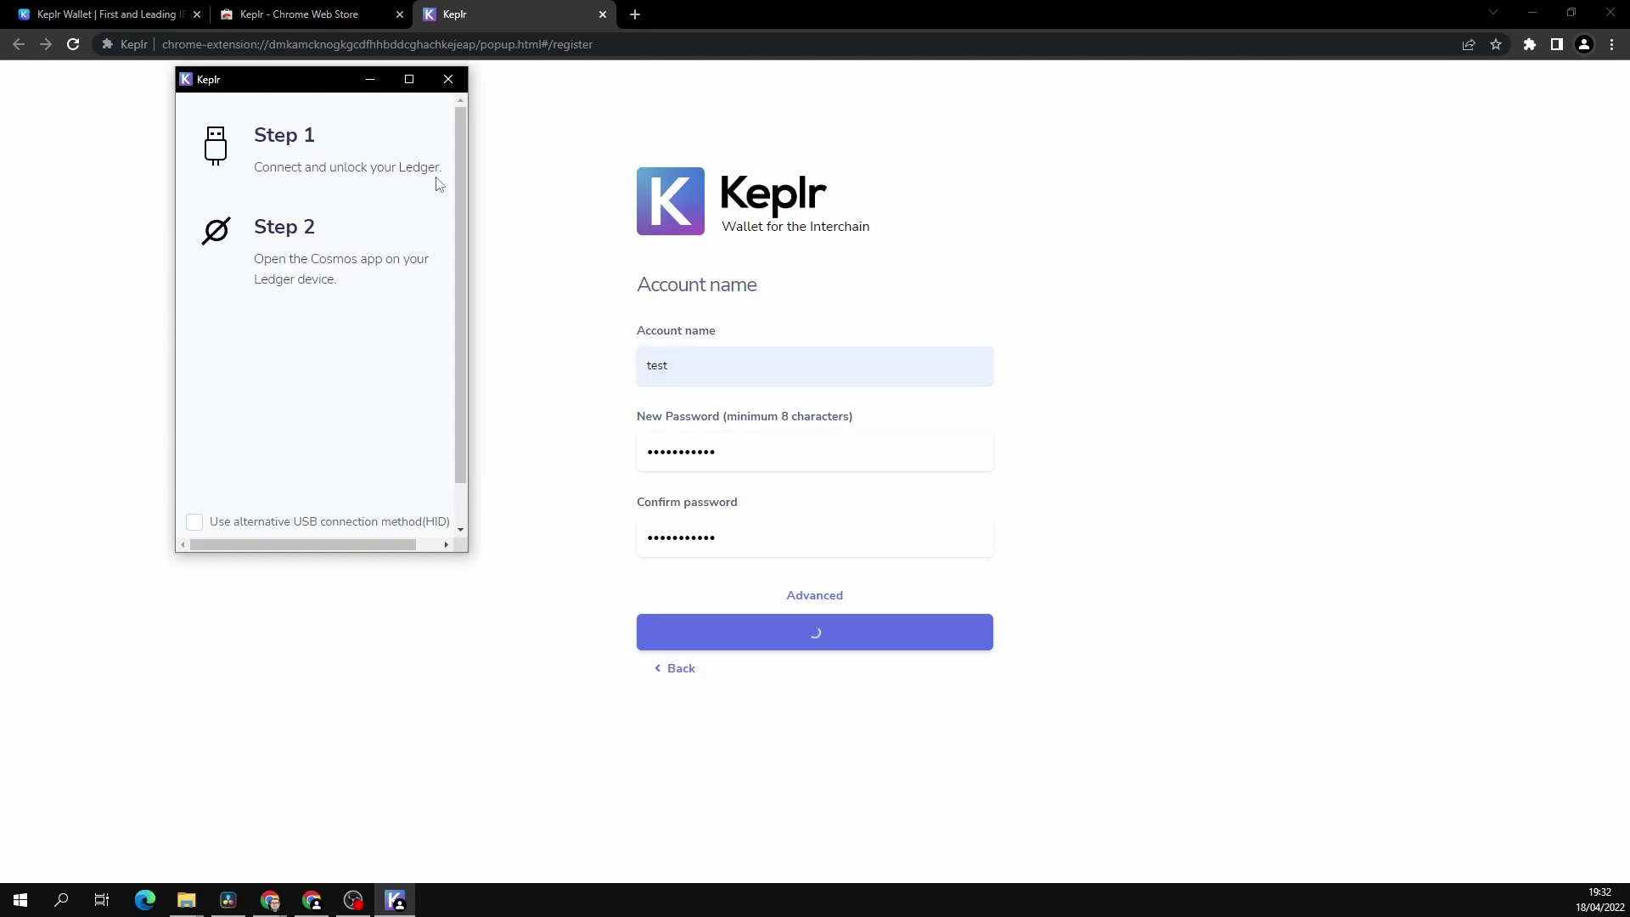
# Enable the alternative USB connection method (HID) in Keplr's popup and proceed.
pyautogui.moveTo(461, 173); pyautogui.dragTo(465, 233)
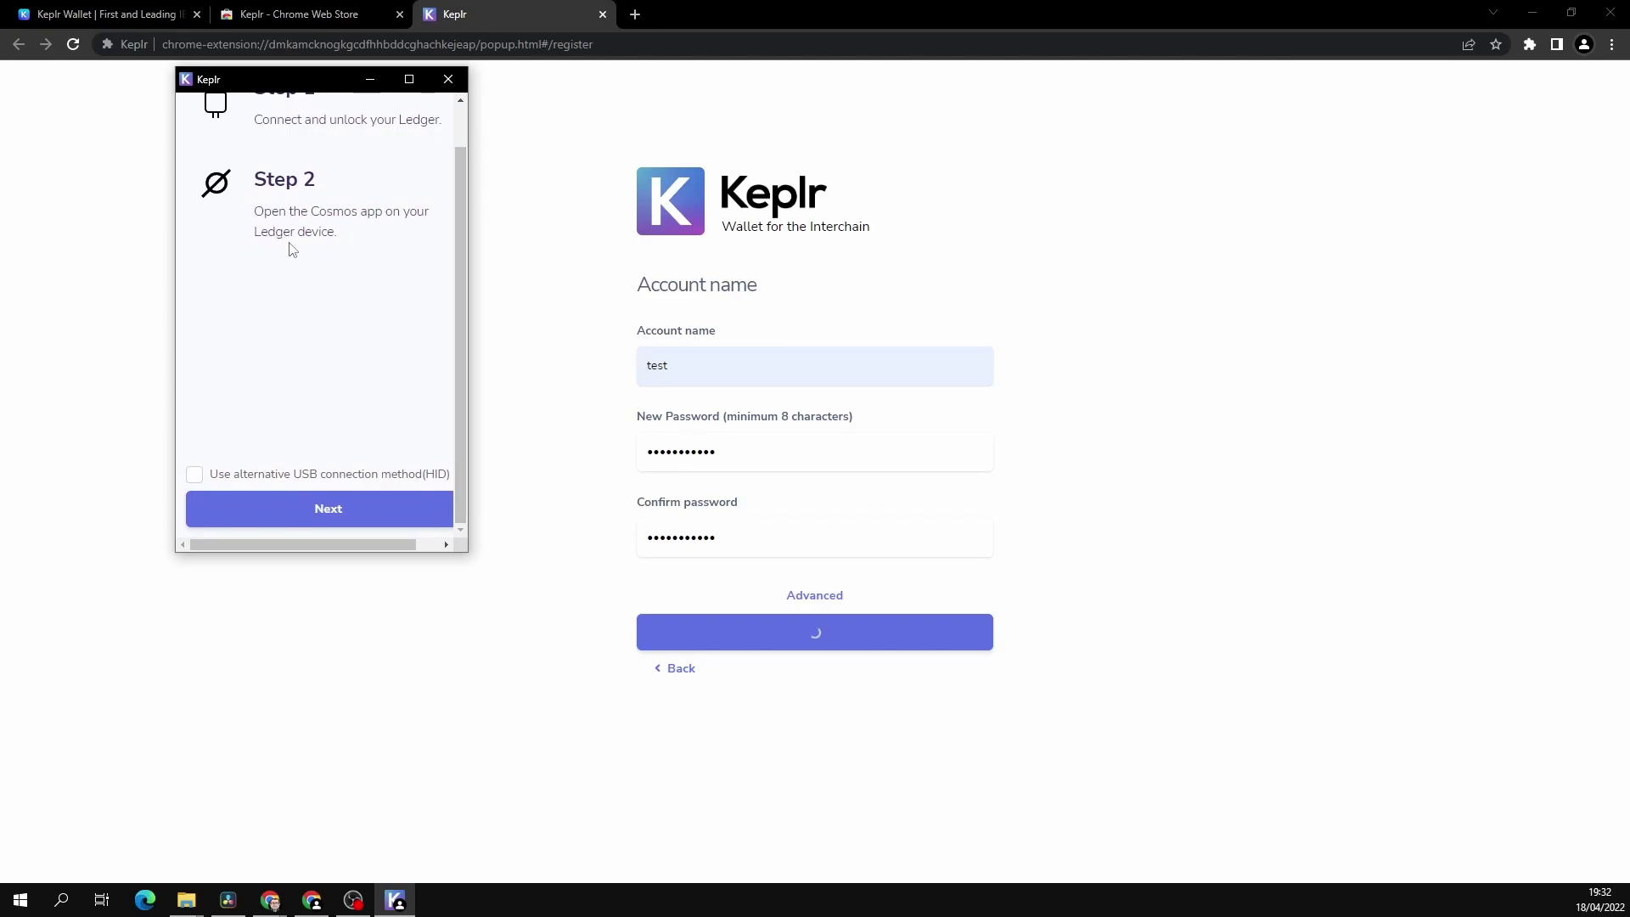
pyautogui.click(194, 474)
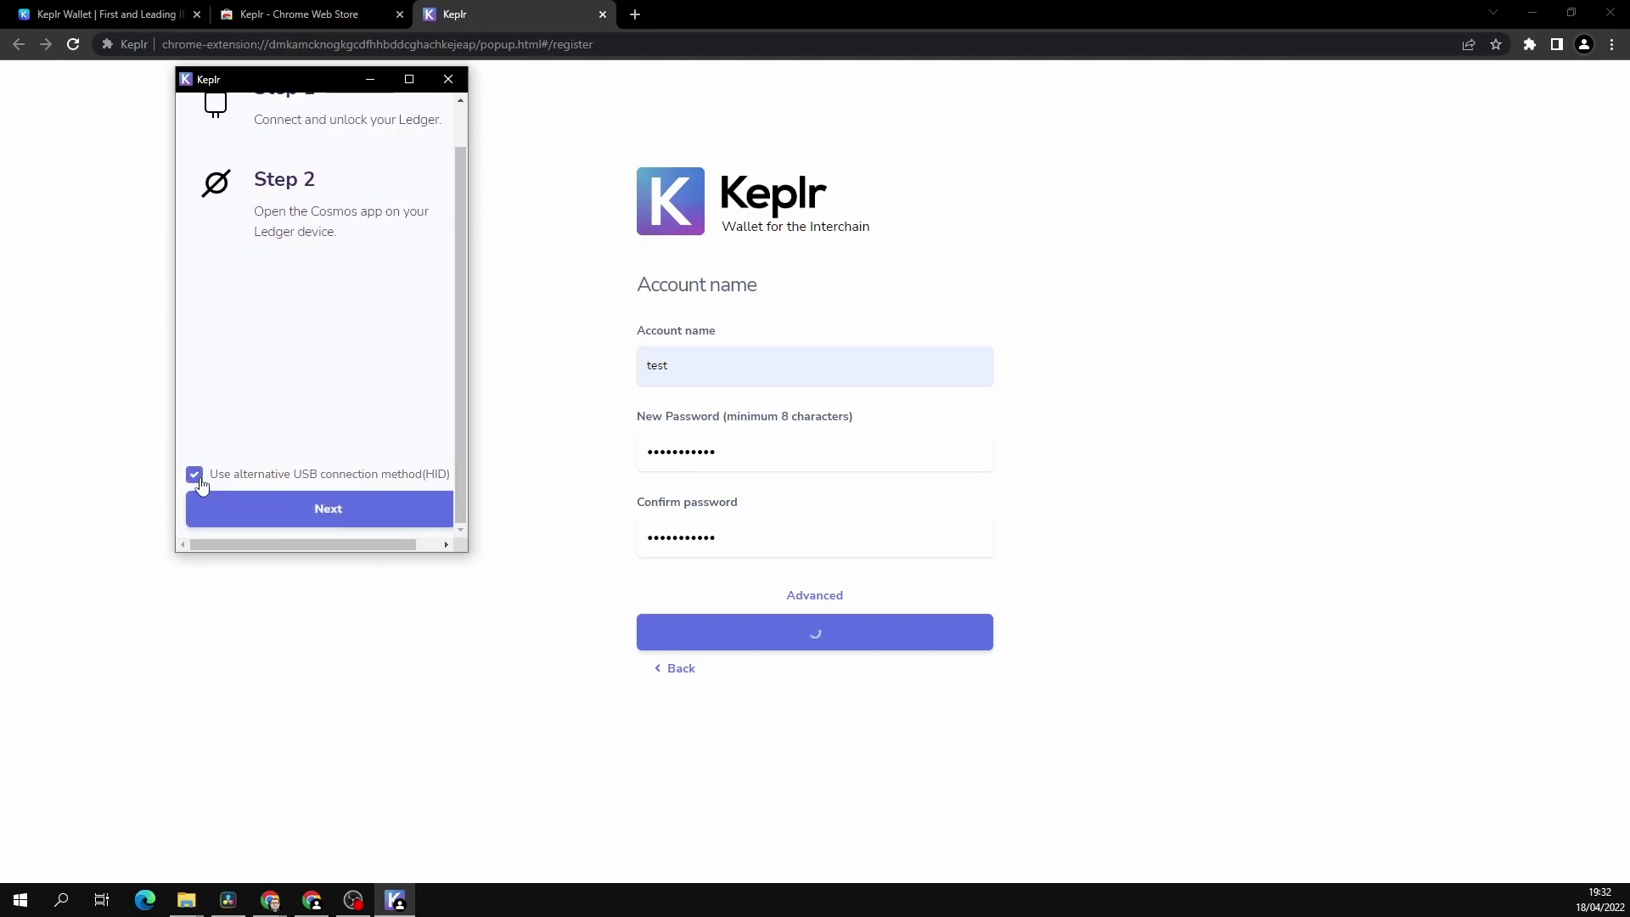
pyautogui.click(346, 509)
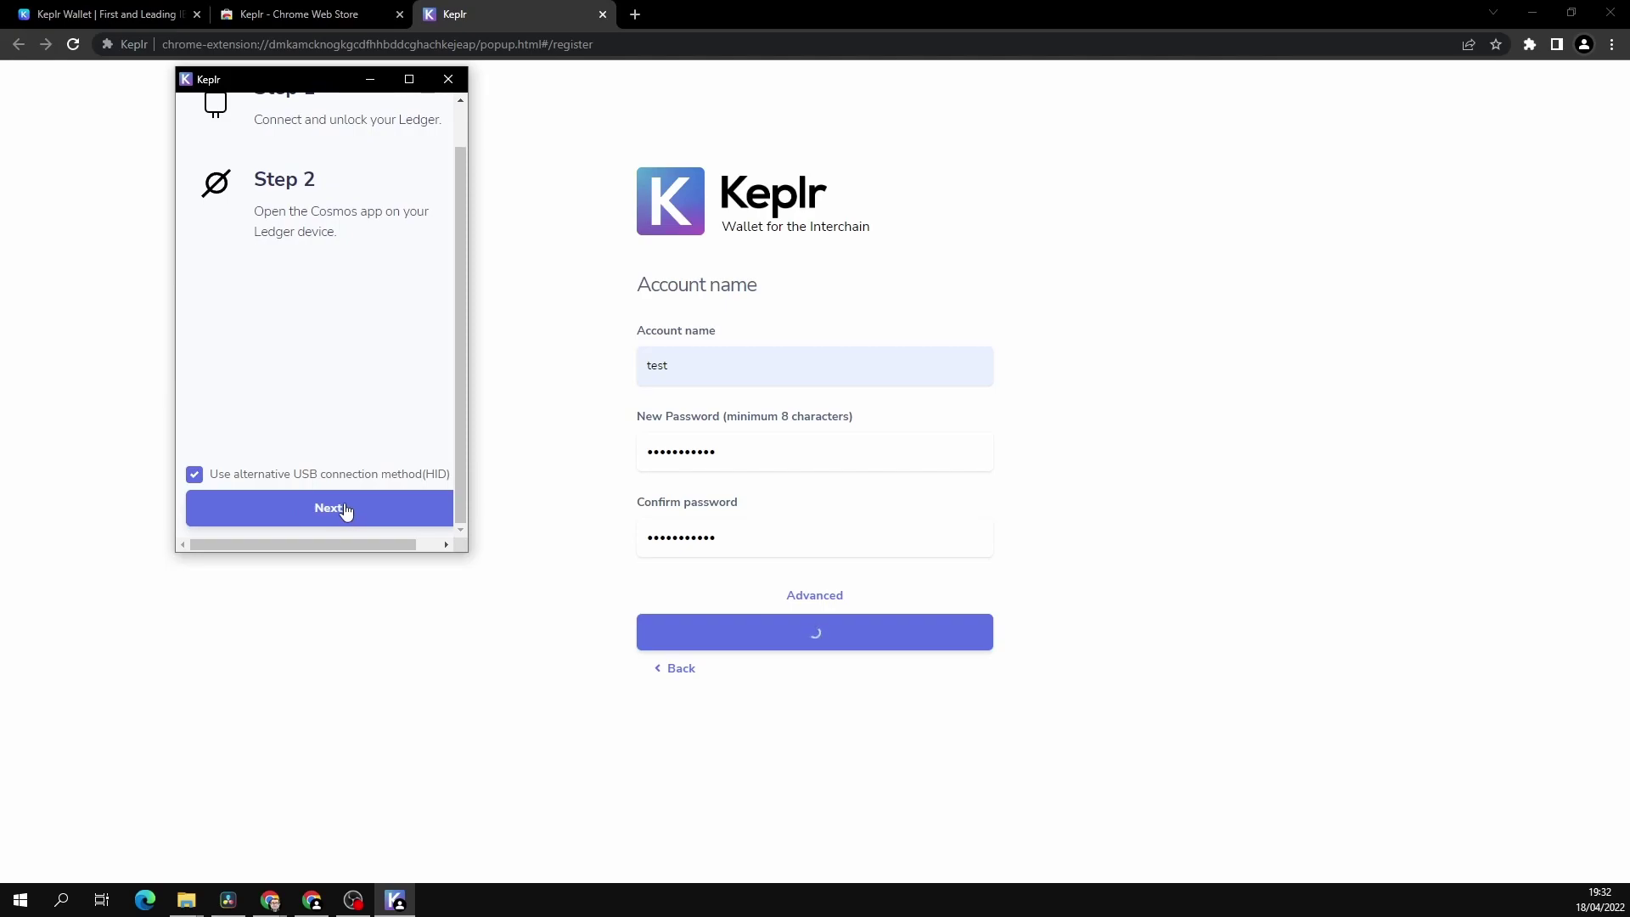